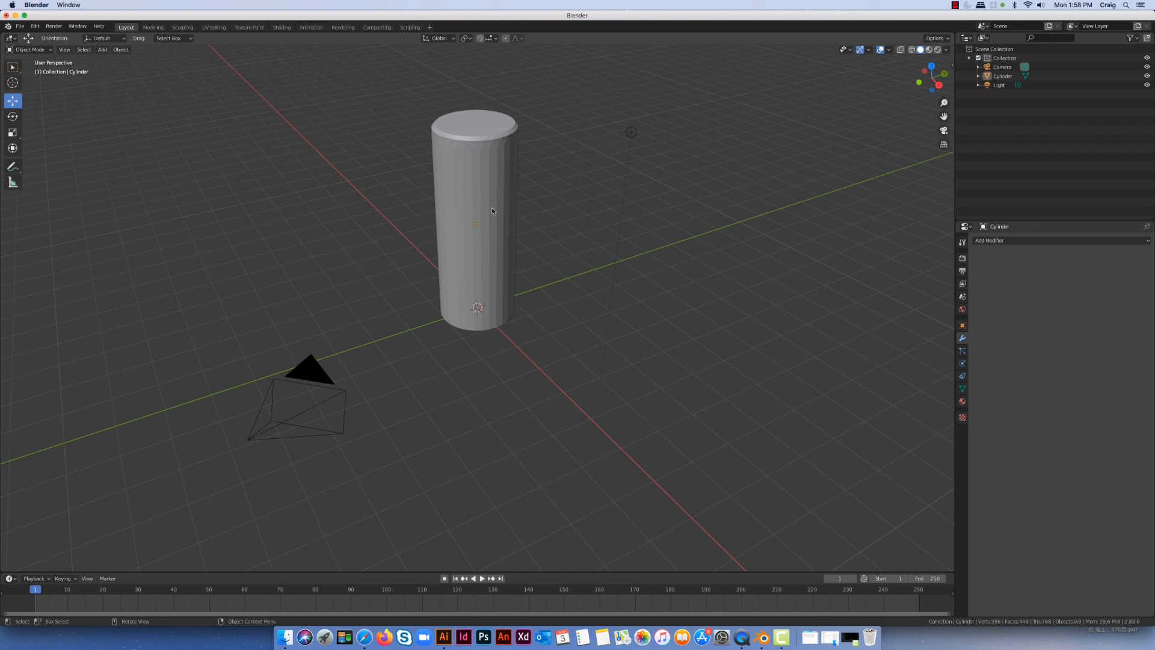
# - Enter Edit Mode on the cylinder and select single small faces in its middle band and upper band
pyautogui.click(48, 51)
pyautogui.click(30, 69)
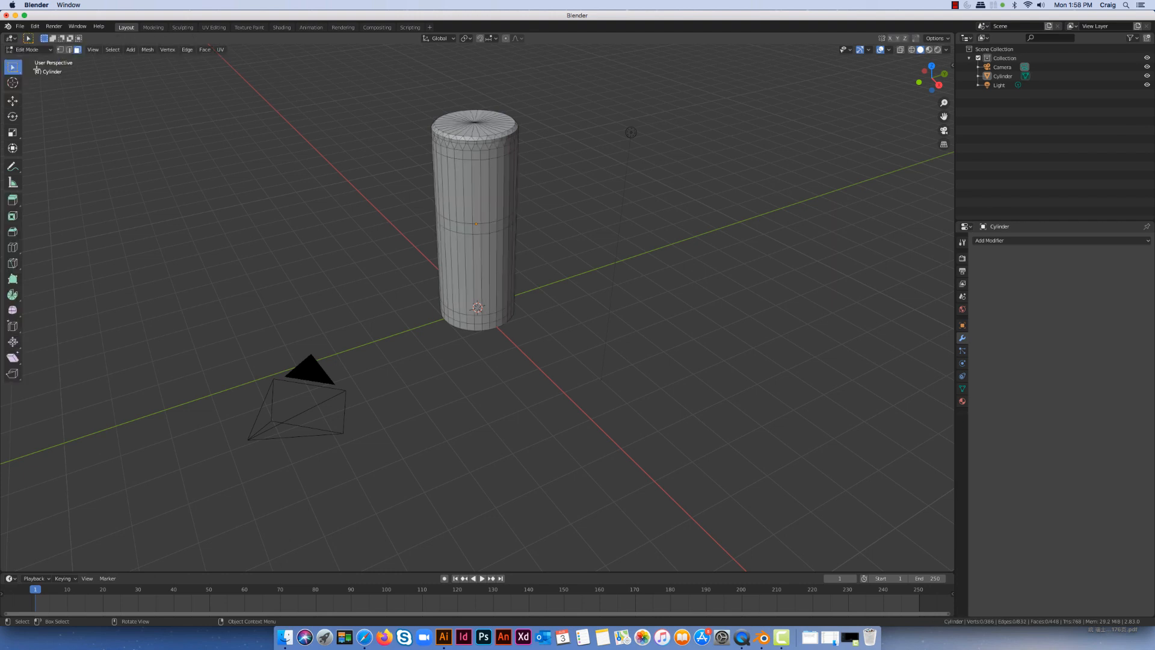
pyautogui.click(470, 231)
pyautogui.click(488, 228)
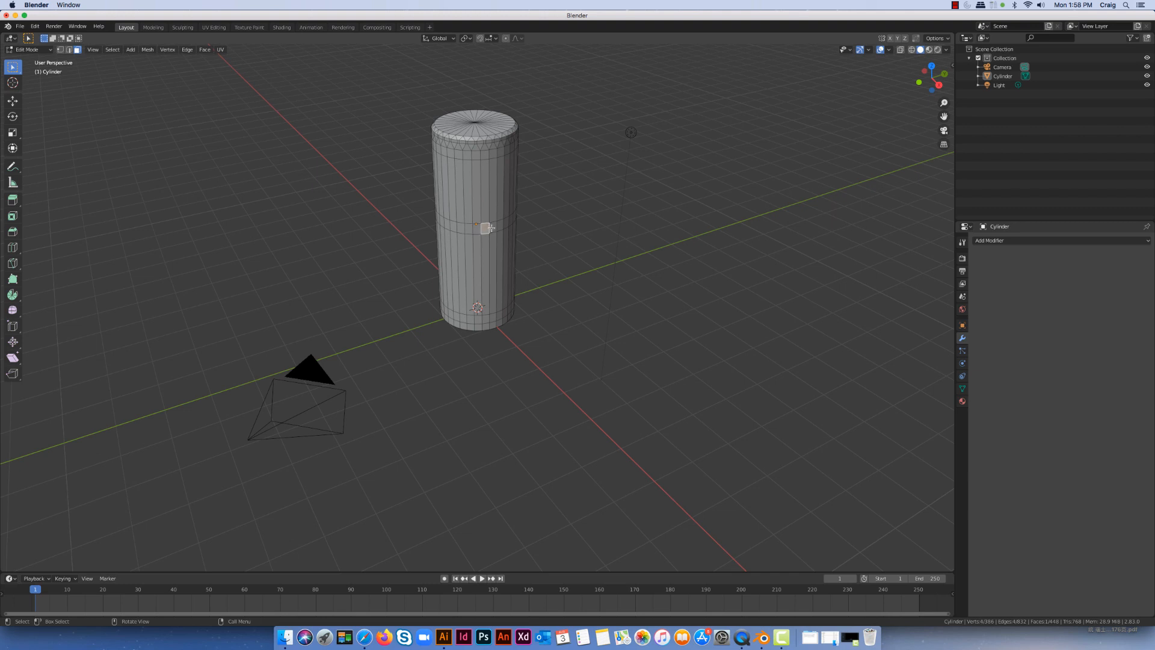
pyautogui.click(484, 154)
pyautogui.click(467, 155)
pyautogui.moveTo(551, 262)
pyautogui.mouseDown(button='middle')
pyautogui.moveTo(568, 261)
pyautogui.moveTo(539, 264)
pyautogui.mouseUp(button='middle')
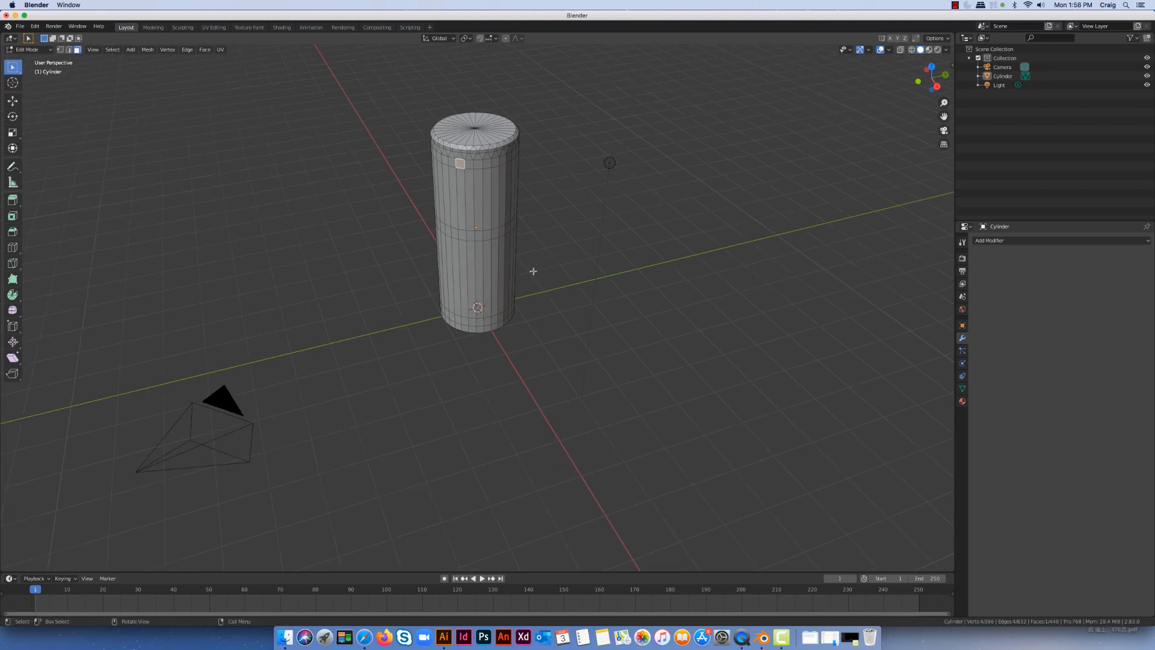
# - Select individual tall side faces on the cylinder's upper half and one upper-band face, and return to Object Mode
pyautogui.click(478, 199)
pyautogui.click(460, 202)
pyautogui.click(470, 204)
pyautogui.click(482, 204)
pyautogui.click(488, 205)
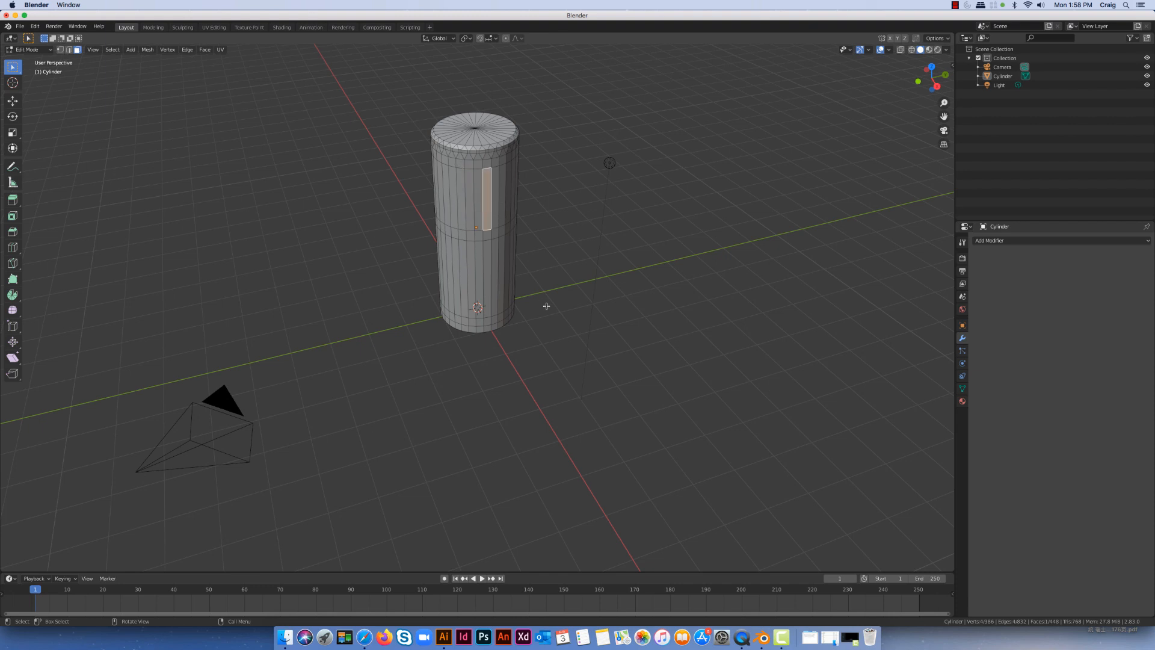
pyautogui.click(484, 162)
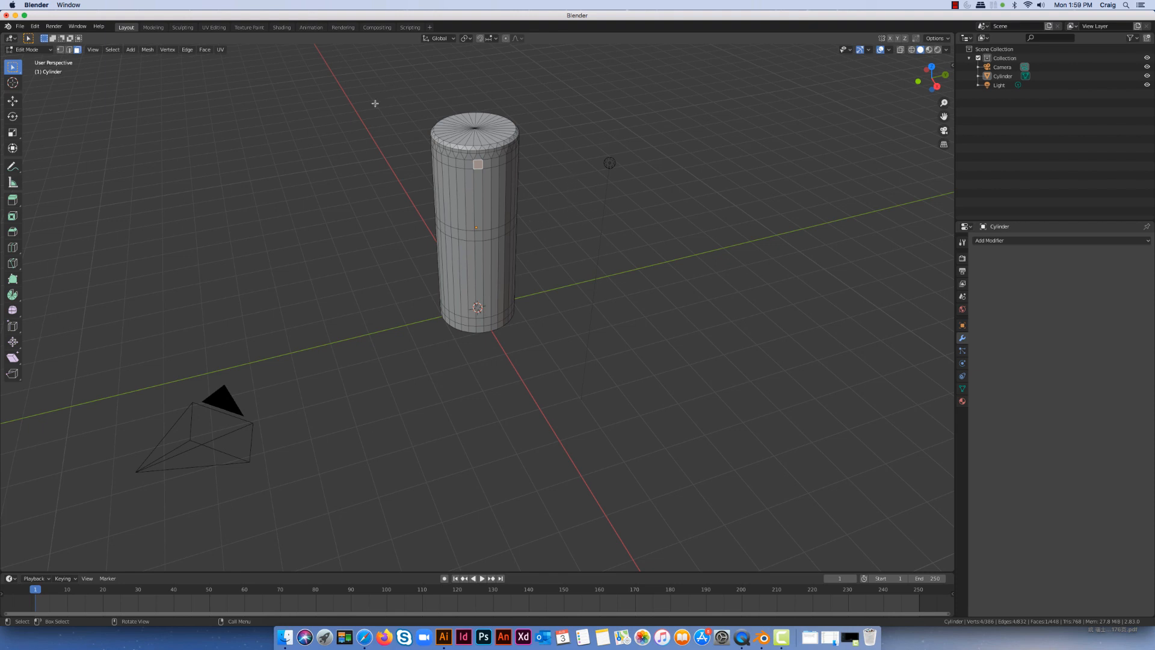
pyautogui.click(44, 53)
pyautogui.click(38, 60)
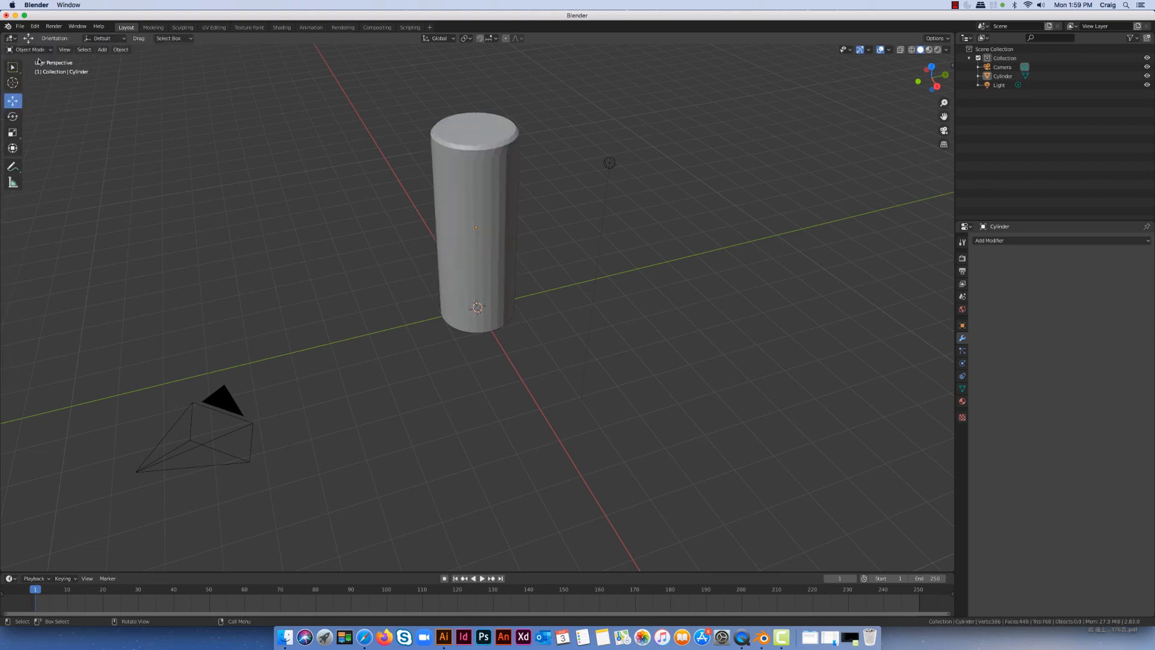
# - View the cylinder in Material Preview shading, return to Solid shading and inspect it from several angles
pyautogui.moveTo(528, 273)
pyautogui.mouseDown(button='middle')
pyautogui.moveTo(573, 269)
pyautogui.moveTo(530, 275)
pyautogui.moveTo(558, 260)
pyautogui.moveTo(536, 266)
pyautogui.mouseUp(button='middle')
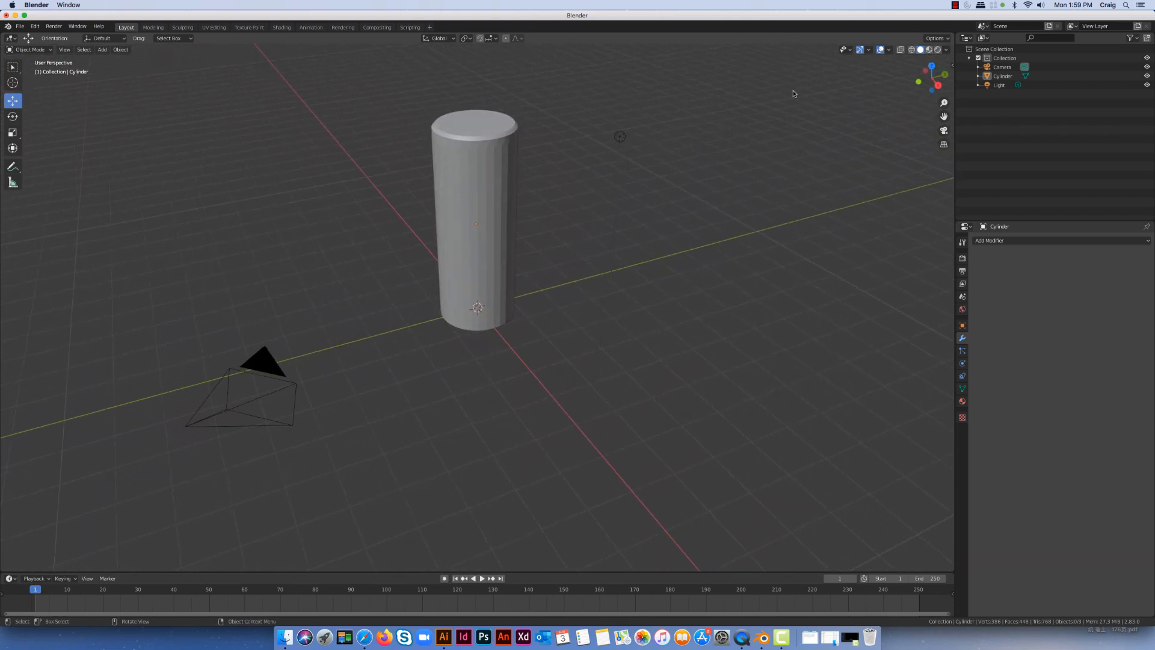
pyautogui.click(930, 51)
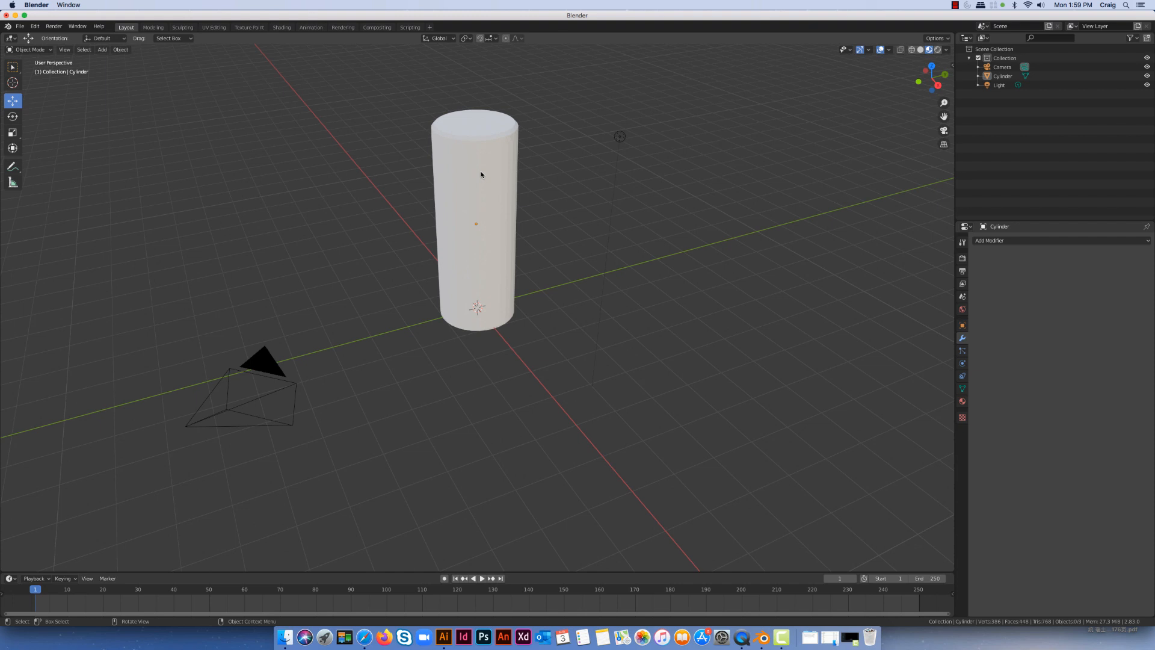
pyautogui.click(920, 51)
pyautogui.moveTo(577, 238)
pyautogui.mouseDown(button='middle')
pyautogui.moveTo(595, 248)
pyautogui.moveTo(580, 232)
pyautogui.mouseUp(button='middle')
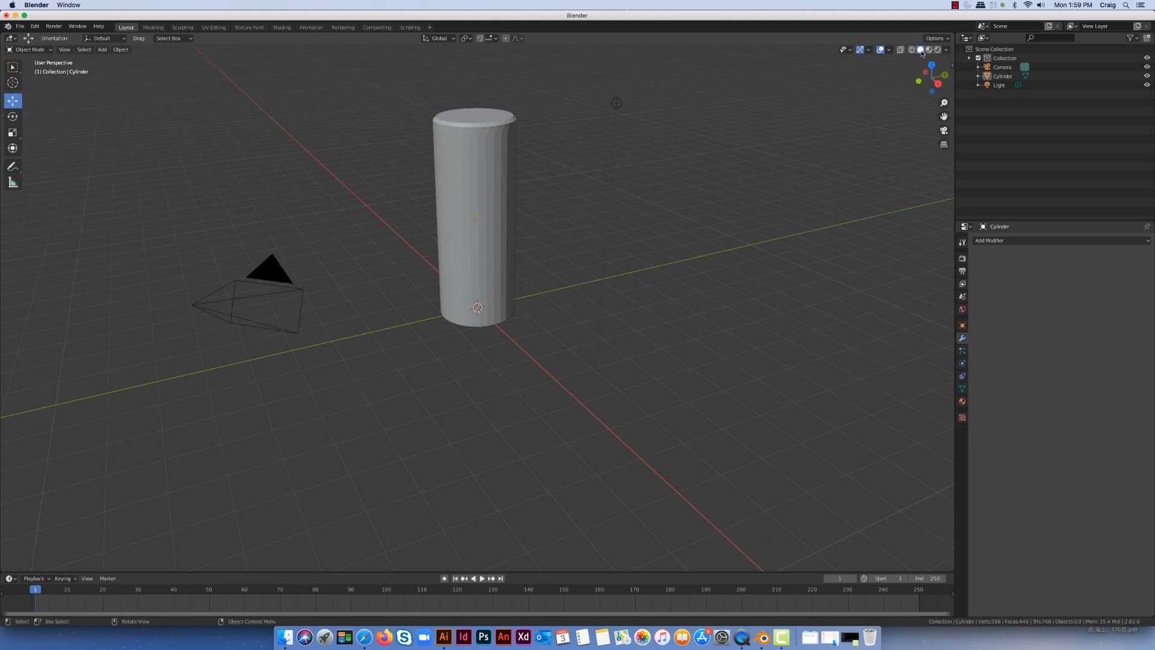
pyautogui.moveTo(559, 233); pyautogui.dragTo(549, 198, button='middle')
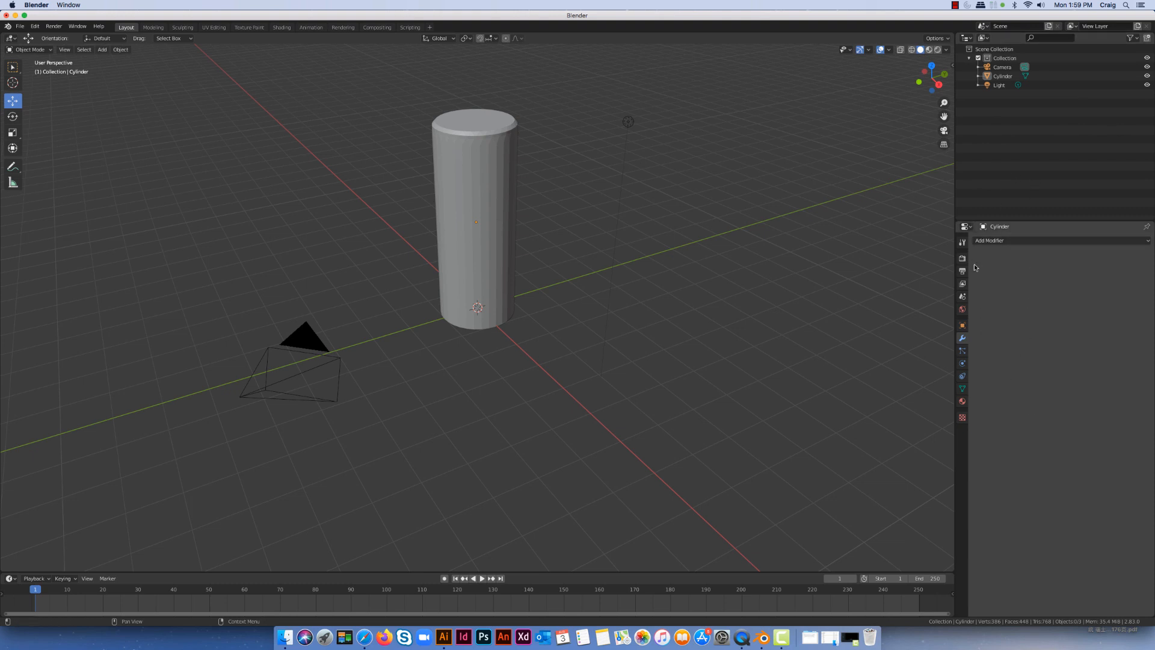
# - Add a material slot to the cylinder and create a new material in it
pyautogui.click(963, 402)
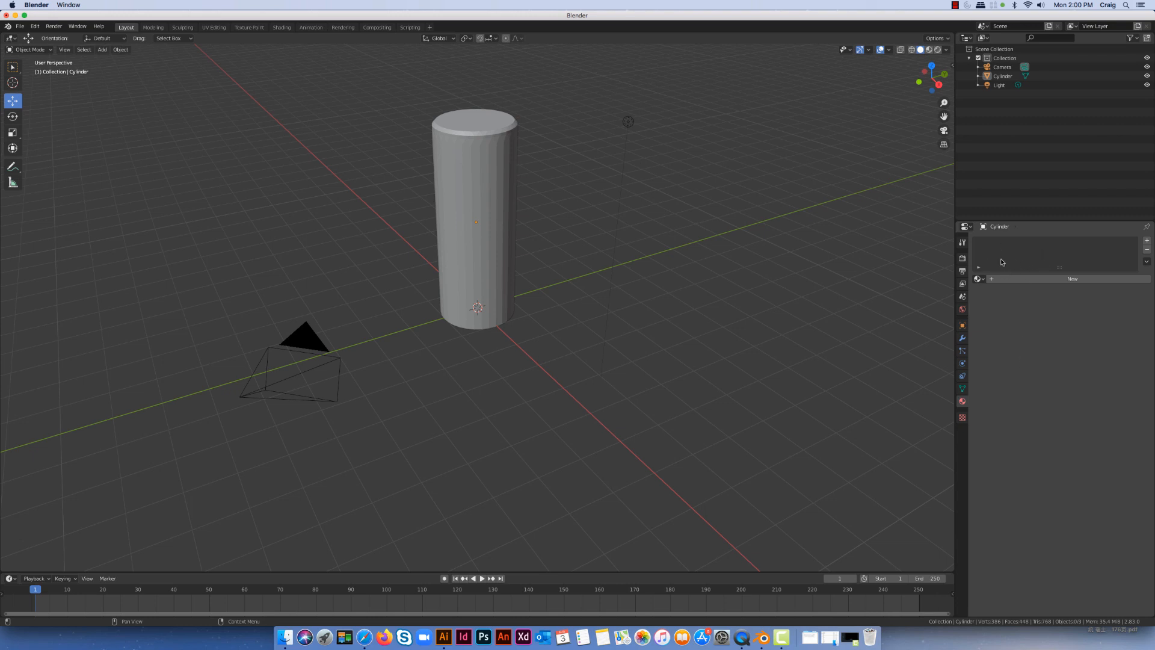
pyautogui.moveTo(1058, 268)
pyautogui.mouseDown()
pyautogui.moveTo(1062, 318)
pyautogui.moveTo(1060, 277)
pyautogui.mouseUp()
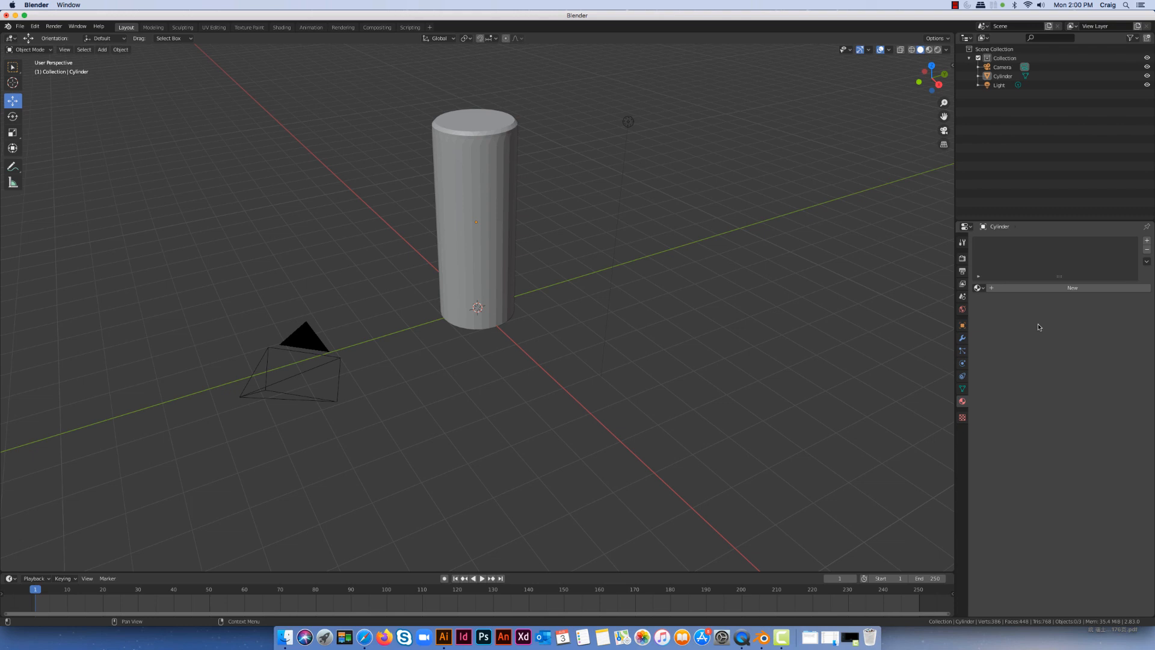
pyautogui.click(1147, 241)
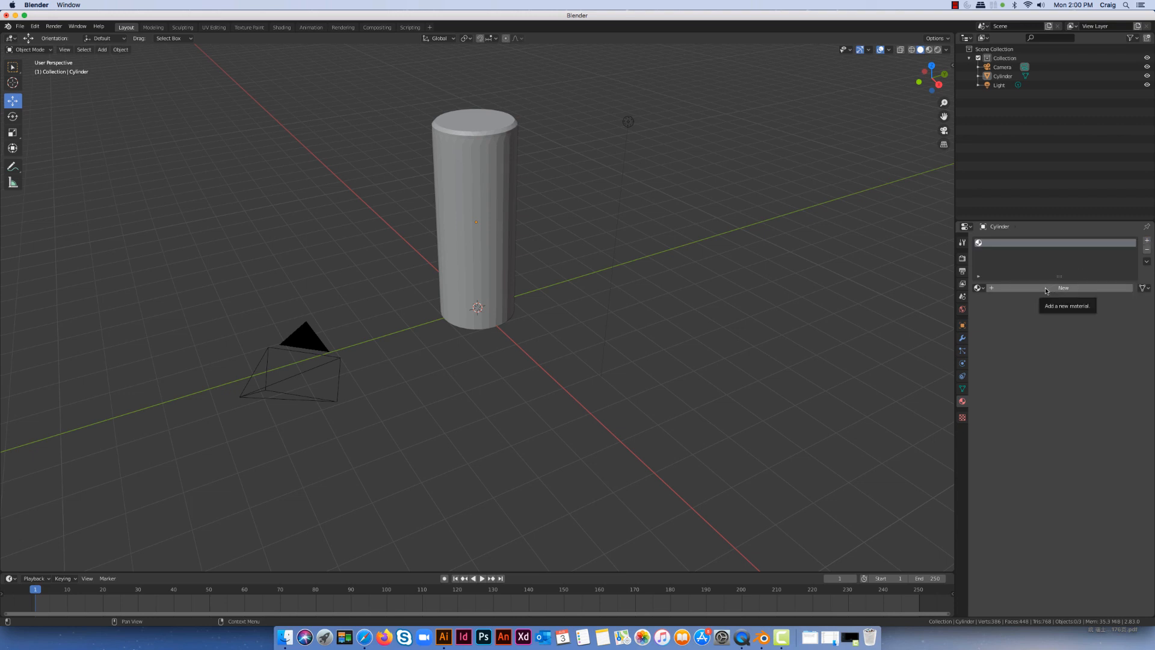
pyautogui.click(1034, 288)
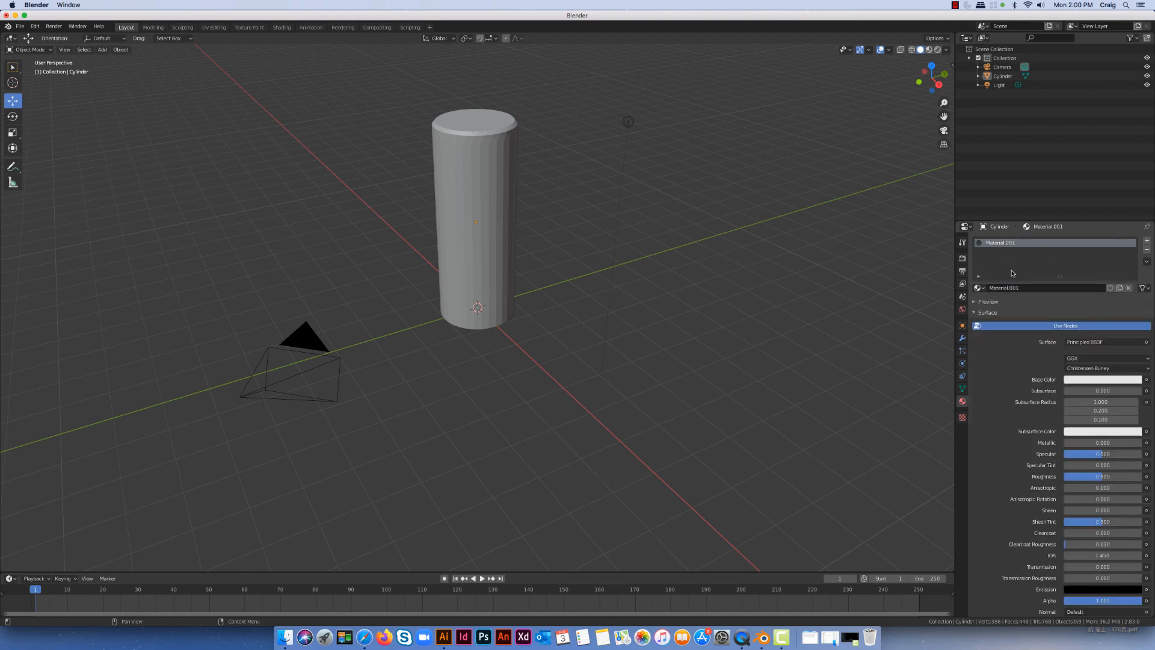
# - Rename the new material as "cylinder material"
pyautogui.click(1017, 288)
pyautogui.moveTo(1022, 288); pyautogui.dragTo(989, 288)
pyautogui.write('cylinder mater')
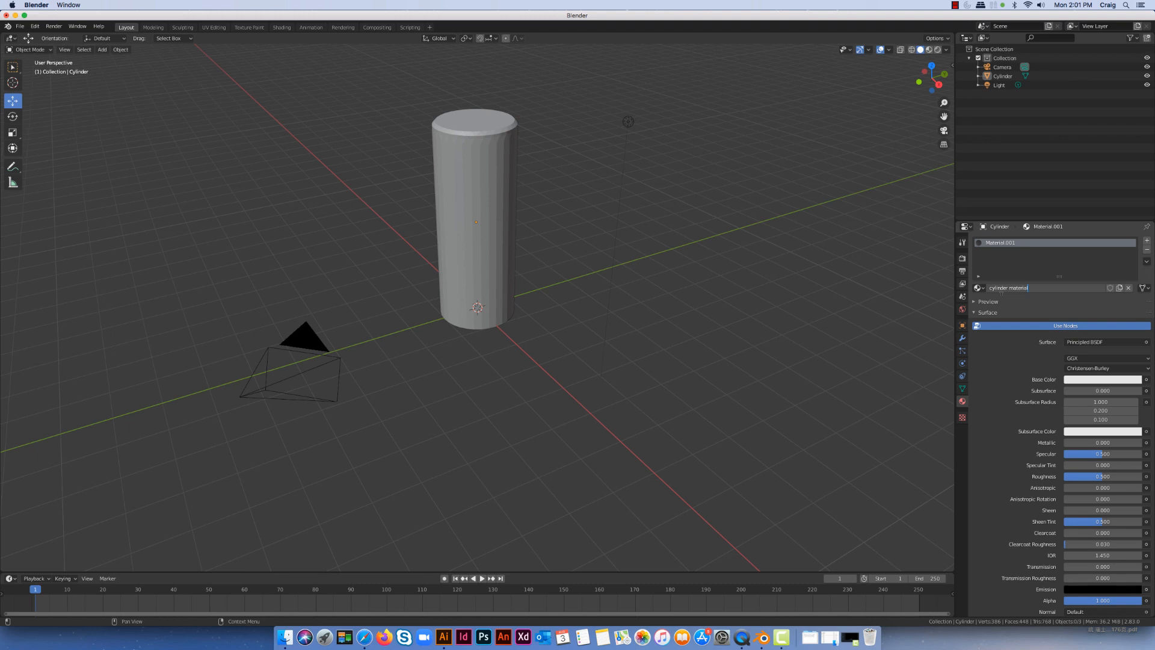
pyautogui.press('Return')
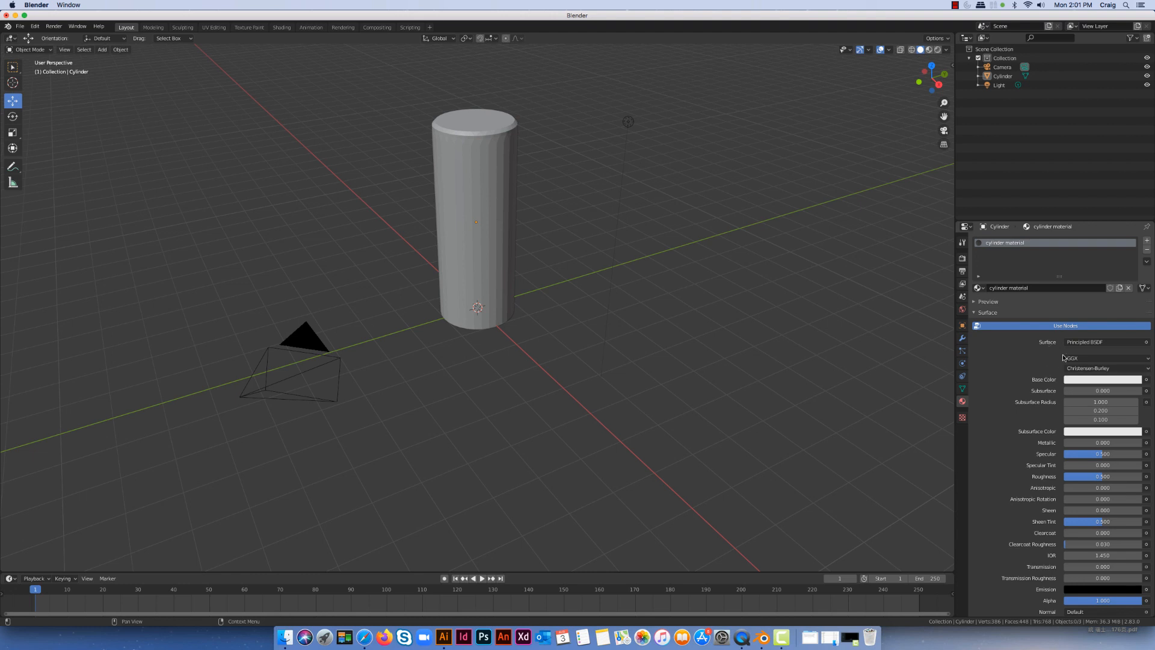
# - Set the cylinder material's surface shader to Diffuse BSDF and its colour to yellow
pyautogui.click(1116, 343)
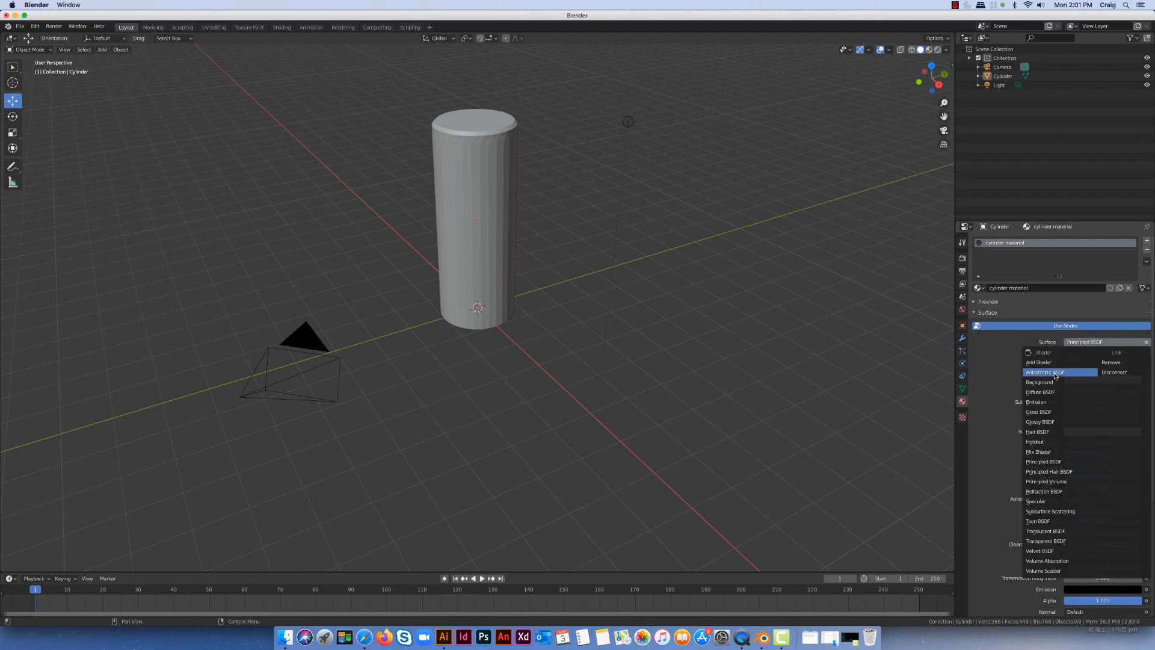
pyautogui.click(1050, 392)
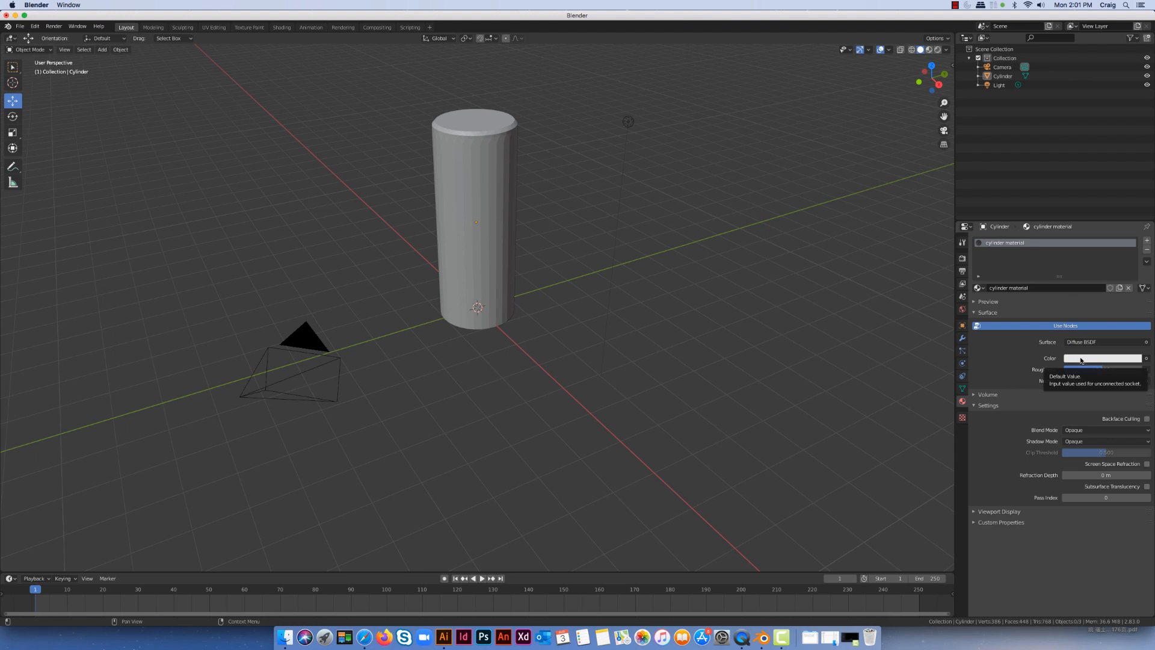
pyautogui.click(1082, 359)
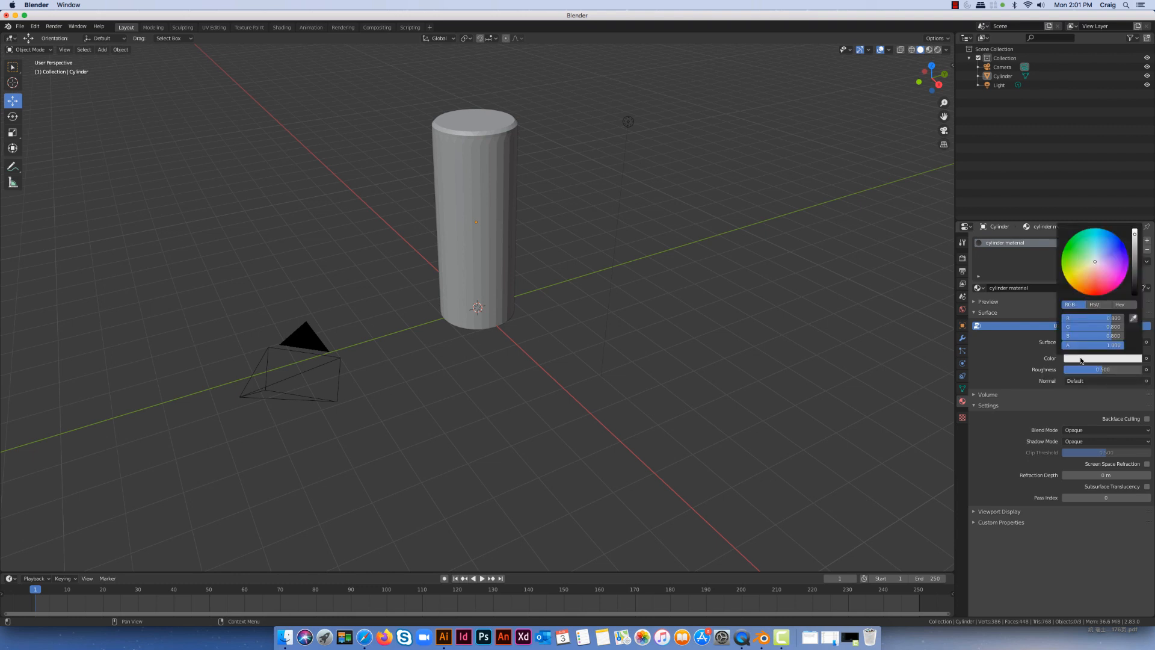
pyautogui.click(1072, 280)
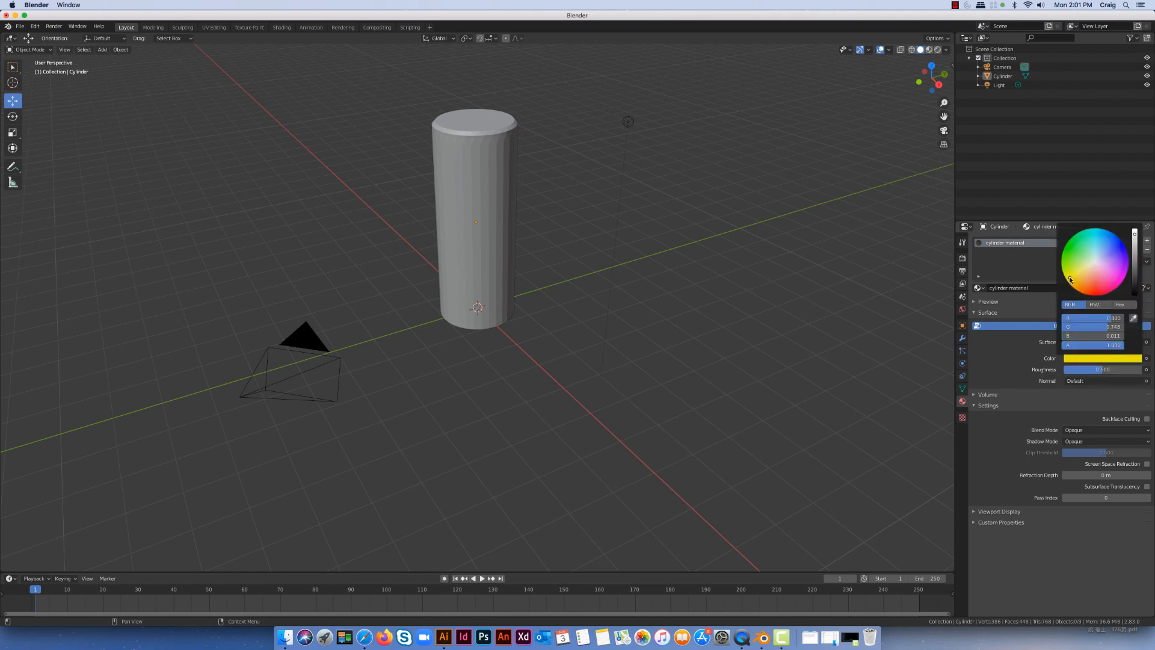
pyautogui.moveTo(1070, 278); pyautogui.dragTo(1070, 278)
pyautogui.click(1039, 394)
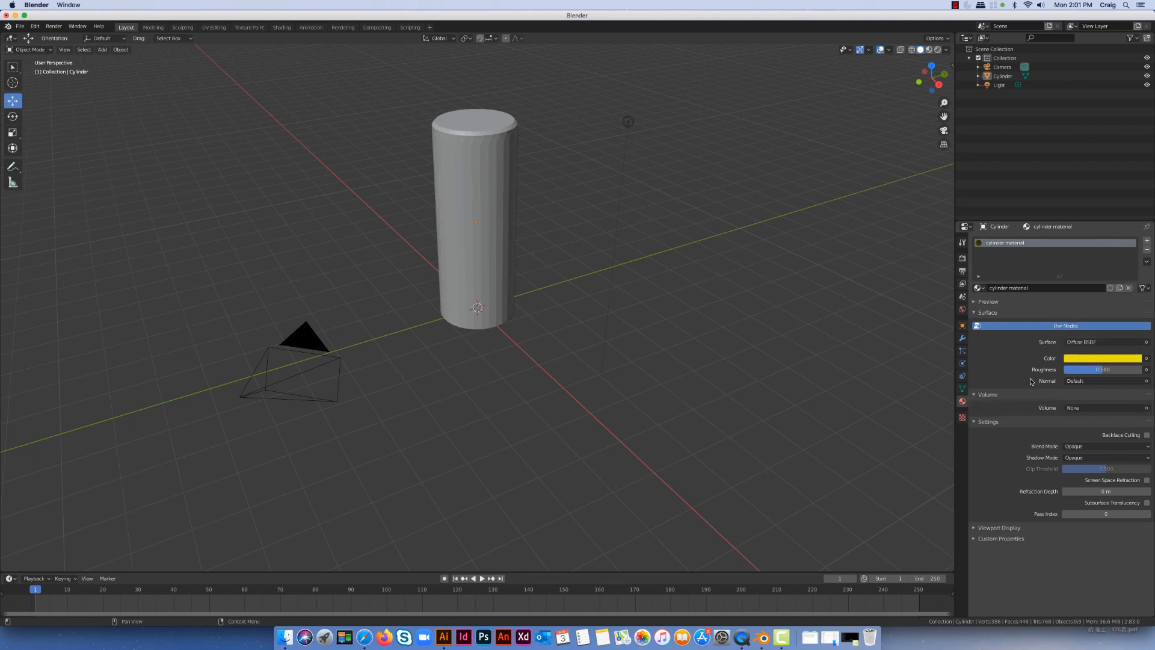
# - Show the material preview, fine-tune the cylinder material to a slightly warmer yellow and collapse the preview
pyautogui.click(977, 303)
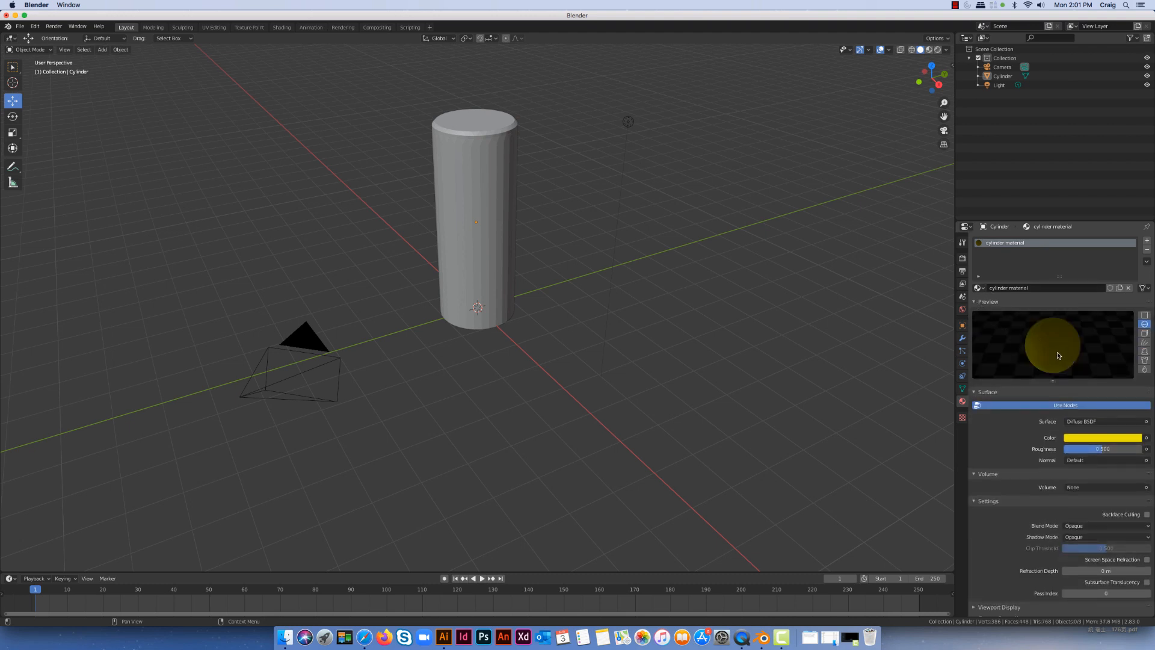
pyautogui.click(1086, 439)
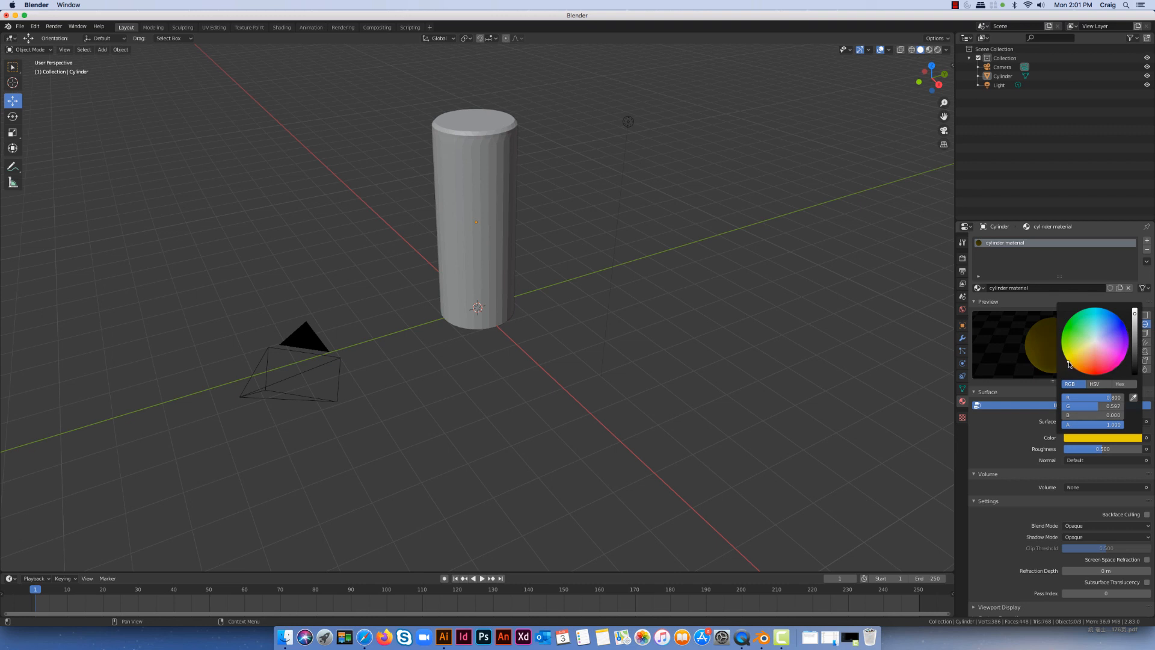
pyautogui.moveTo(1068, 361)
pyautogui.mouseDown()
pyautogui.moveTo(1091, 343)
pyautogui.moveTo(1081, 354)
pyautogui.mouseUp()
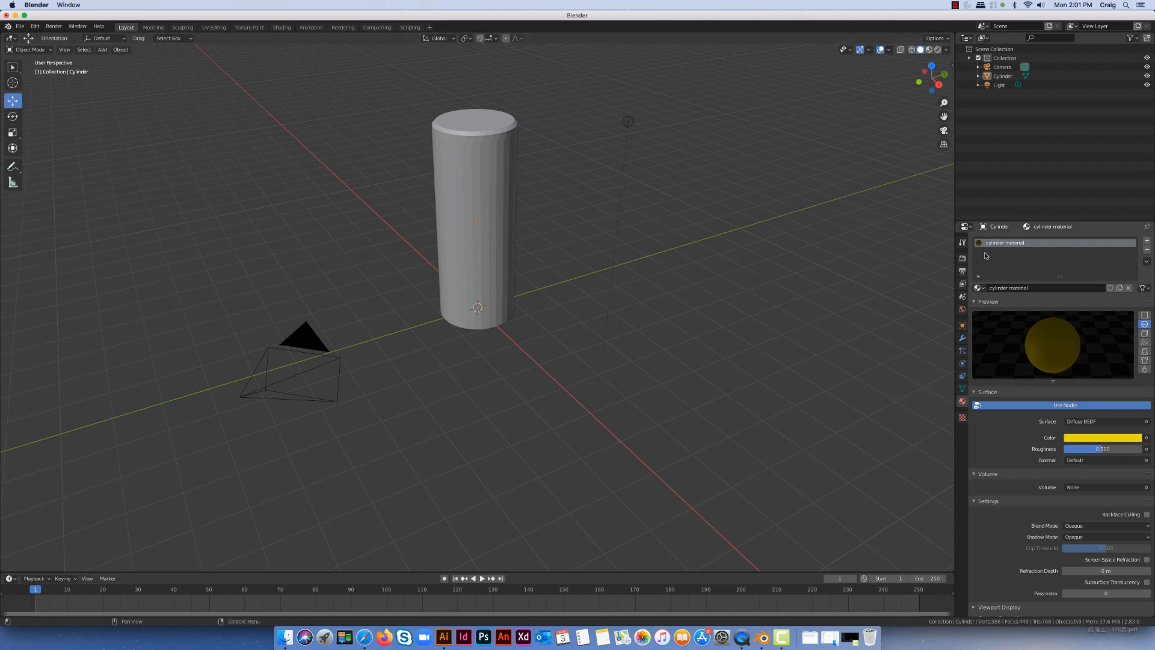
pyautogui.click(976, 301)
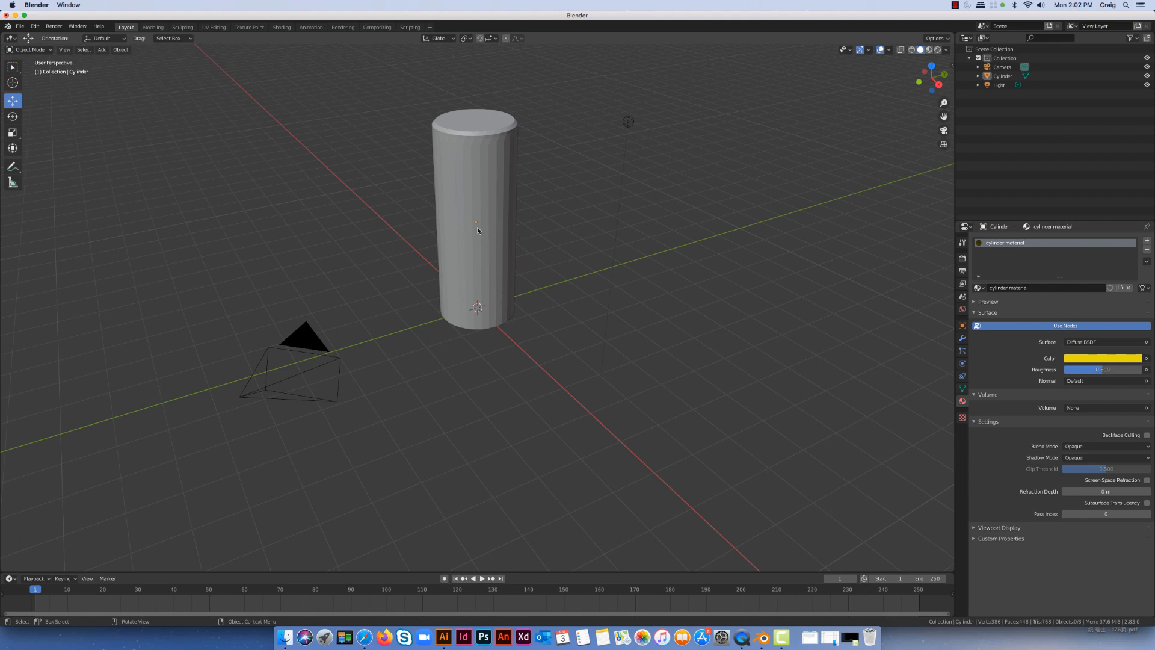
# - In Edit Mode, assign the cylinder material to the two tall face loops above and below the middle band, and clear the selection
pyautogui.click(36, 50)
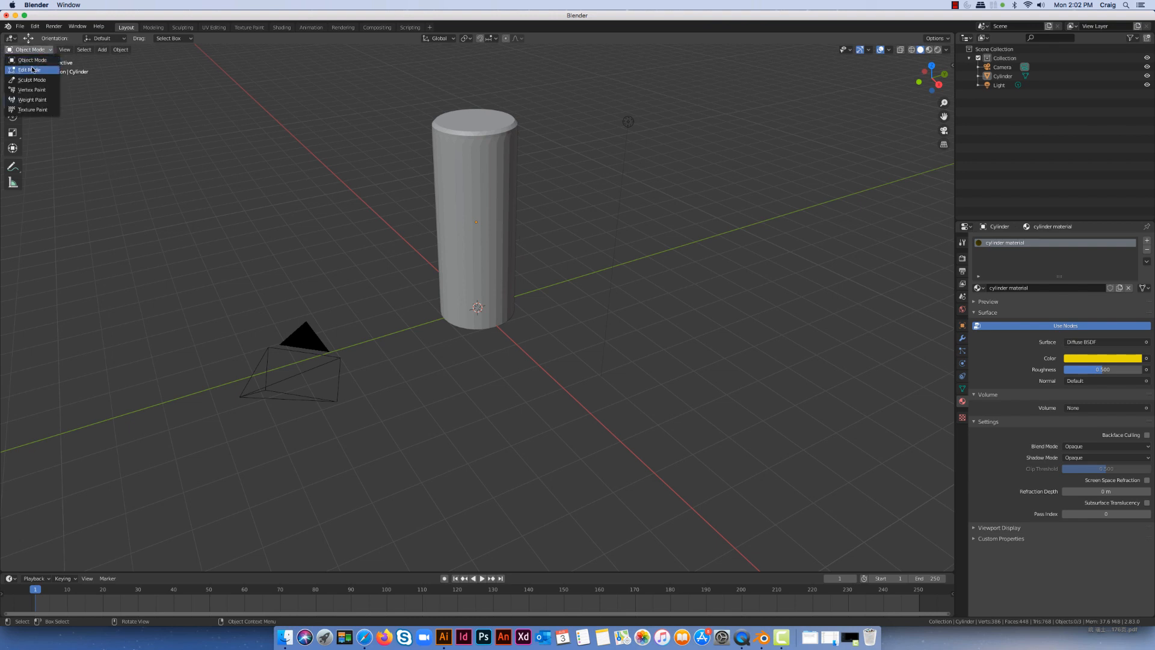
pyautogui.click(32, 70)
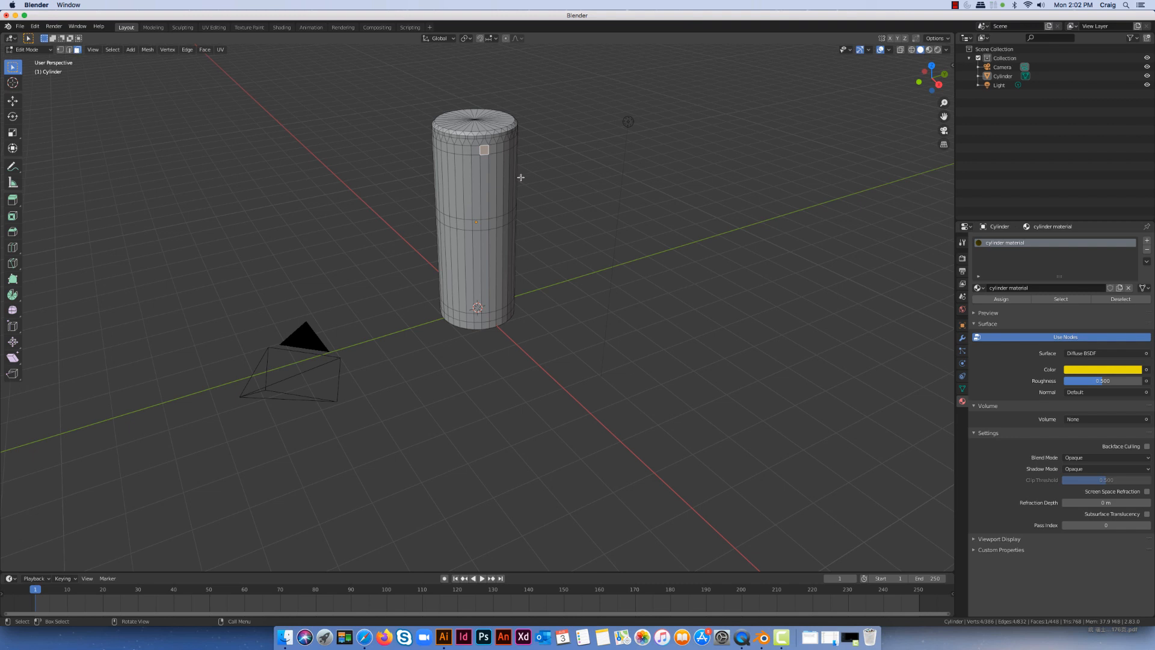
pyautogui.click(486, 192)
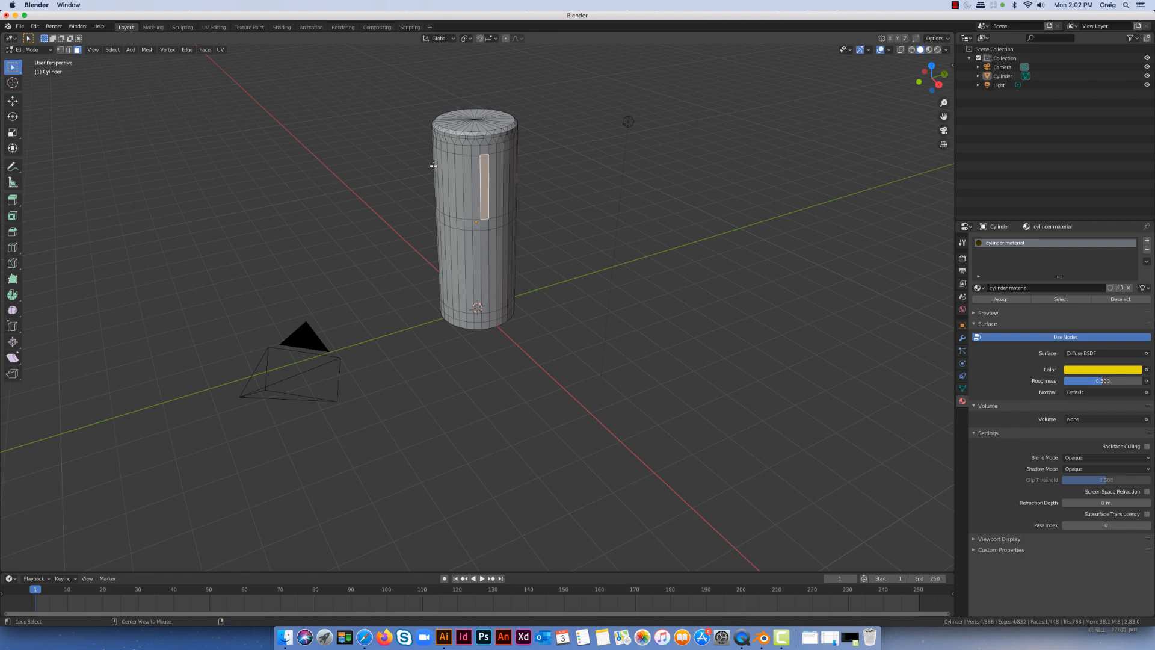
pyautogui.keyDown('alt'); pyautogui.click(493, 187); pyautogui.keyUp('alt')
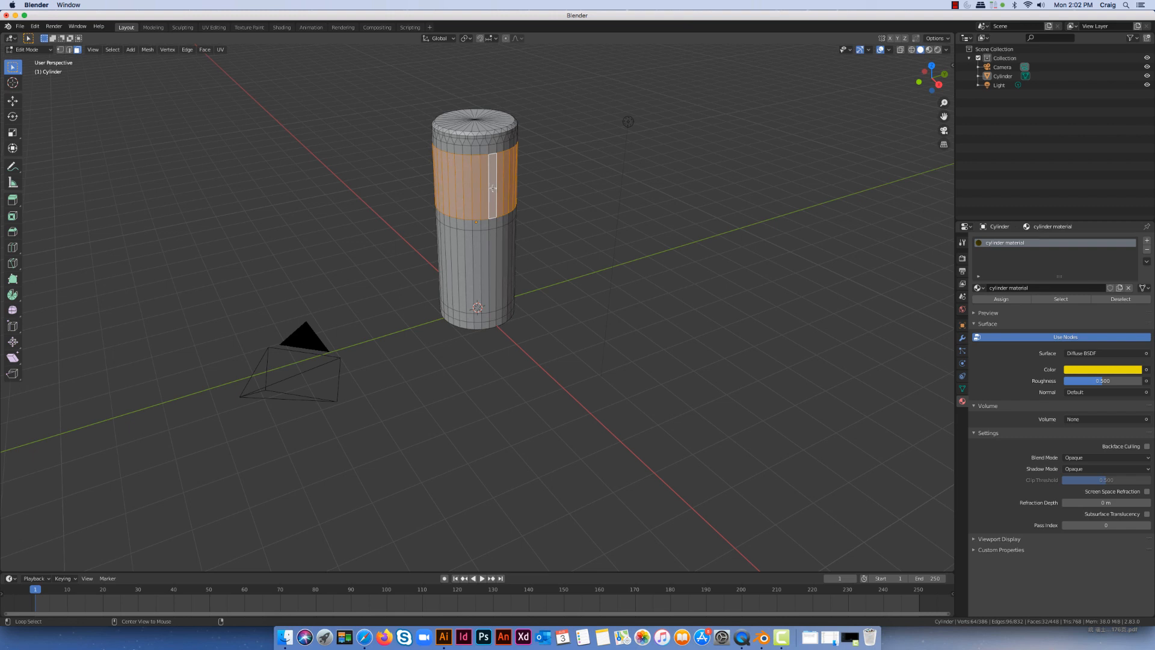
pyautogui.keyDown('alt'); pyautogui.click(484, 250); pyautogui.keyUp('alt')
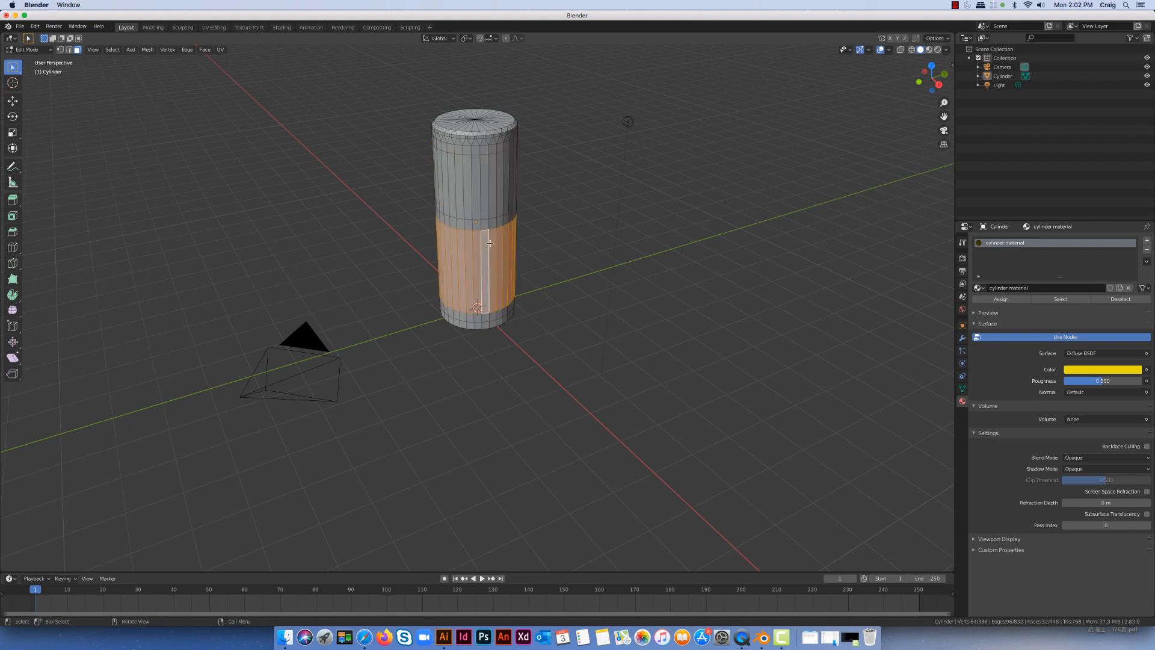
pyautogui.keyDown('alt'); pyautogui.keyDown('shift'); pyautogui.click(483, 190); pyautogui.keyUp('shift'); pyautogui.keyUp('alt')
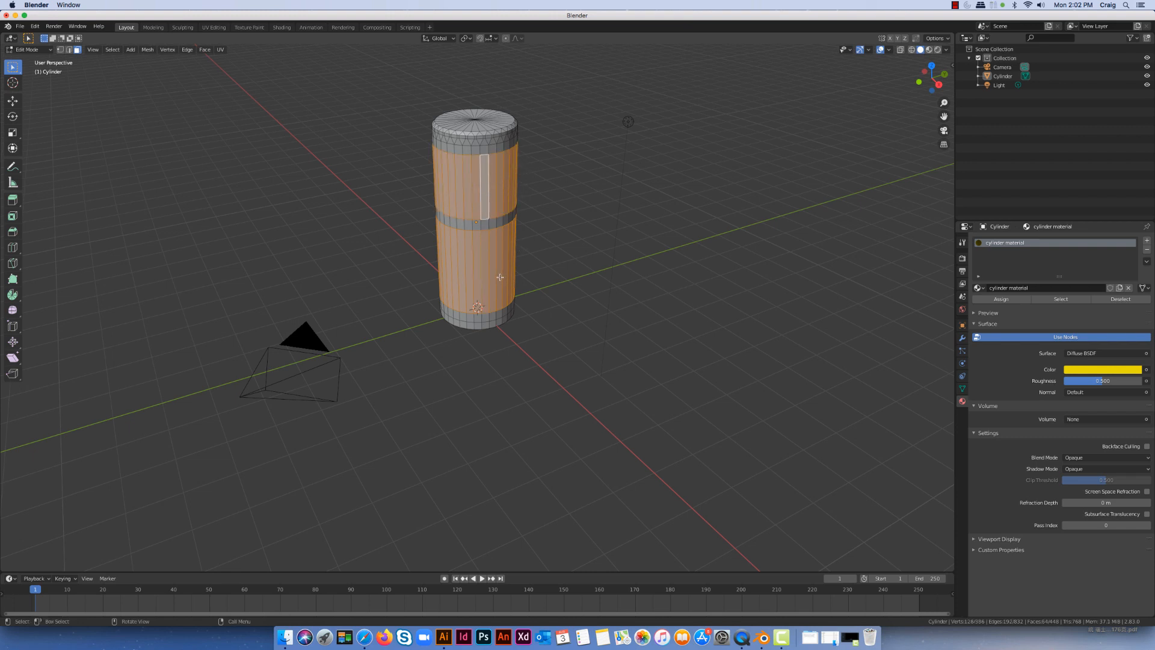
pyautogui.keyDown('alt'); pyautogui.keyDown('shift'); pyautogui.click(486, 325); pyautogui.keyUp('shift'); pyautogui.keyUp('alt')
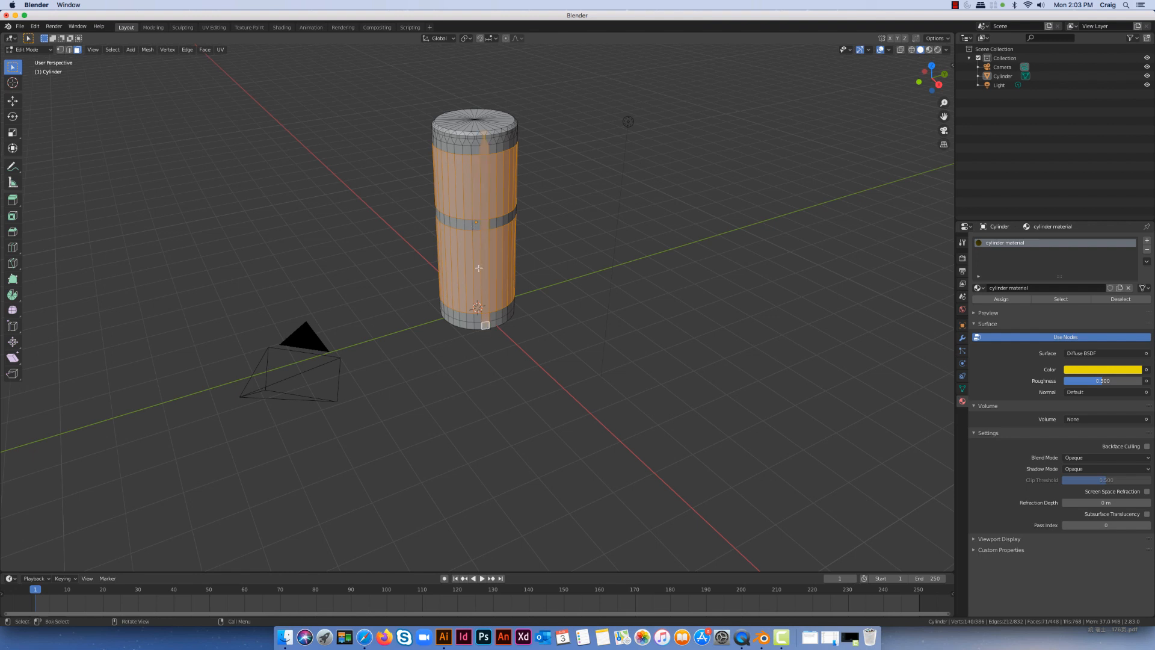
pyautogui.keyDown('alt'); pyautogui.keyDown('shift'); pyautogui.click(500, 167); pyautogui.keyUp('shift'); pyautogui.keyUp('alt')
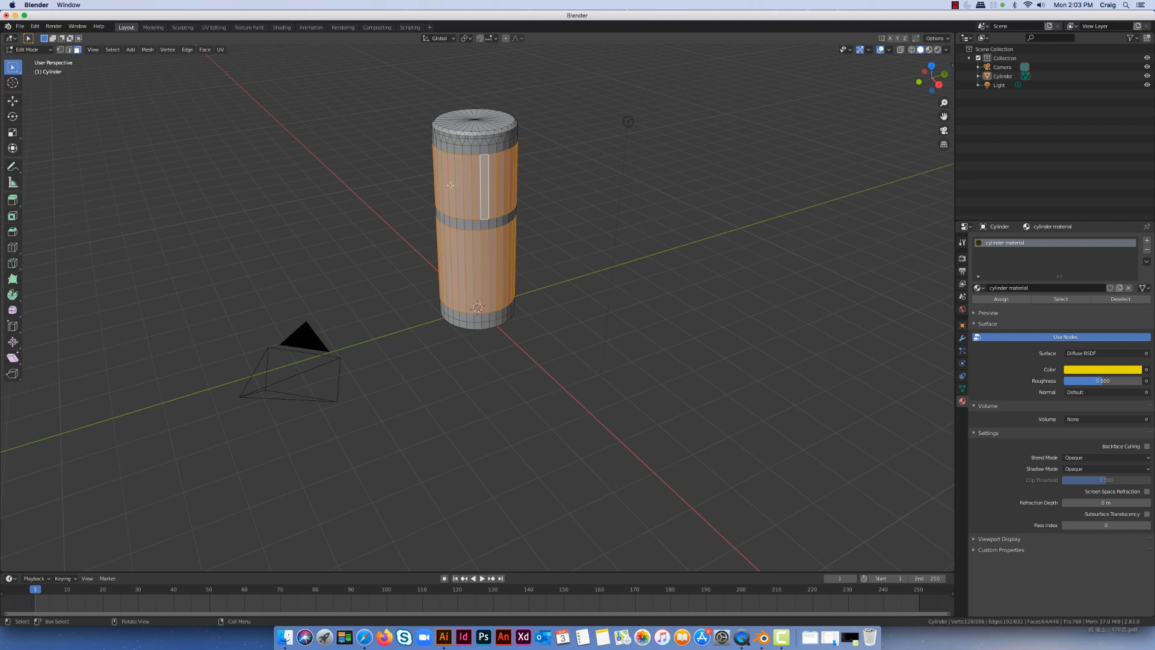
pyautogui.click(1001, 299)
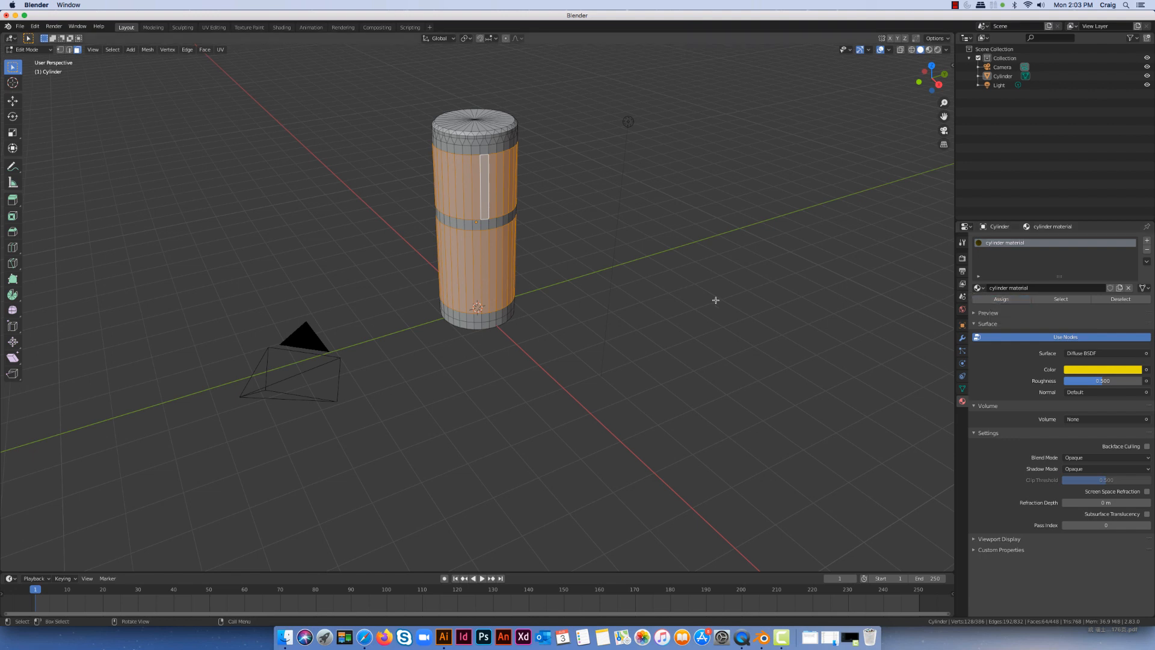
pyautogui.click(234, 155)
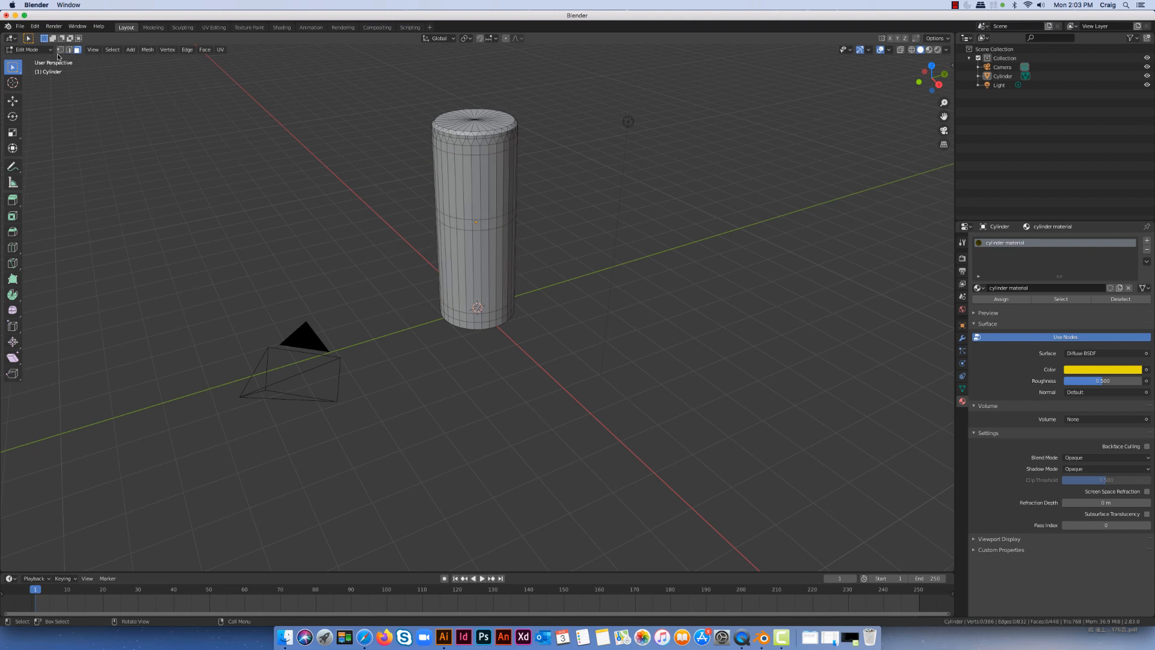
# - Return to Object Mode, switch the viewport to Material Preview shading and inspect the yellow cylinder
pyautogui.click(38, 49)
pyautogui.click(33, 60)
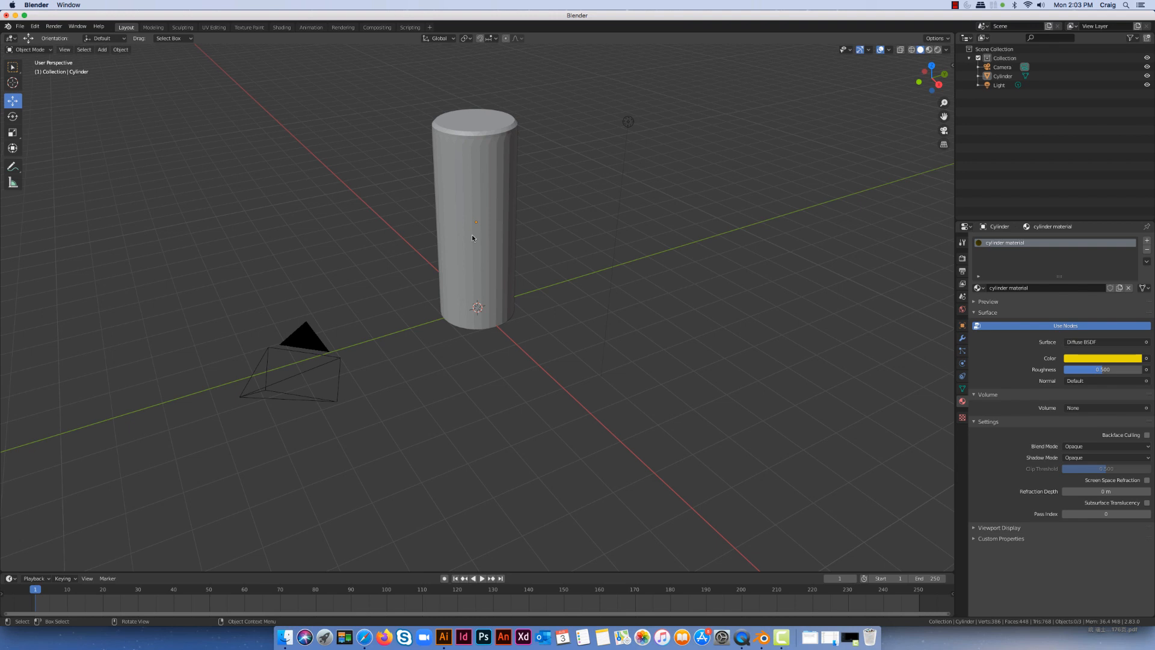
pyautogui.moveTo(572, 323); pyautogui.dragTo(570, 324, button='middle')
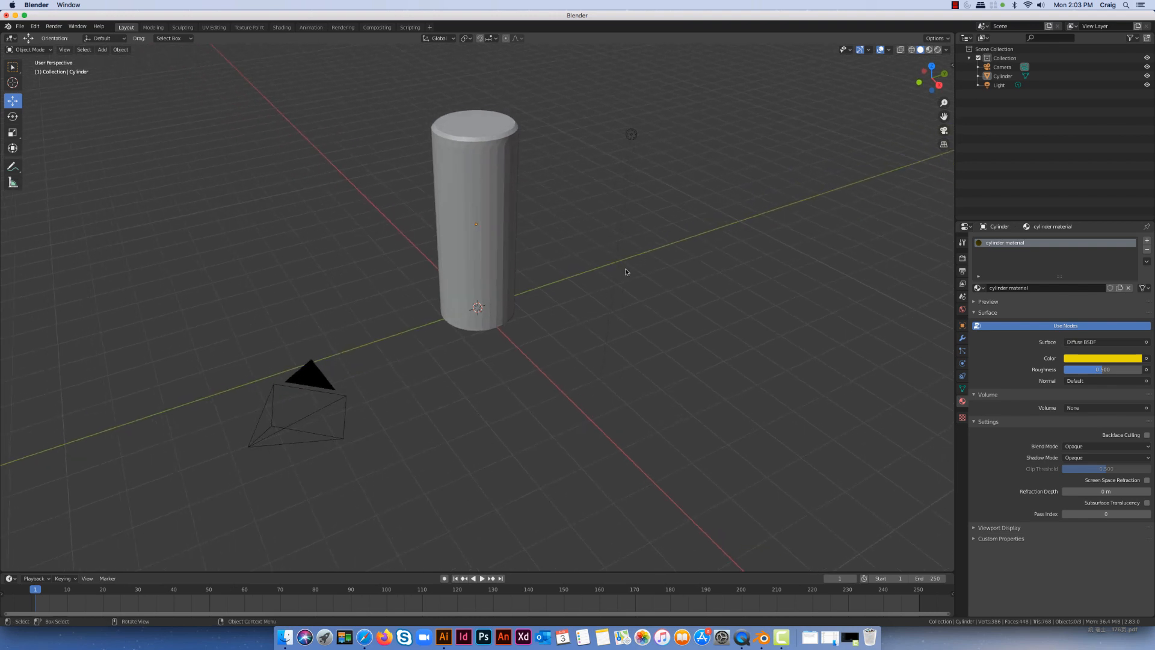
pyautogui.click(930, 51)
pyautogui.moveTo(691, 216)
pyautogui.mouseDown(button='middle')
pyautogui.moveTo(659, 221)
pyautogui.moveTo(651, 200)
pyautogui.moveTo(684, 199)
pyautogui.moveTo(686, 219)
pyautogui.moveTo(711, 224)
pyautogui.moveTo(675, 213)
pyautogui.mouseUp(button='middle')
pyautogui.scroll(-3, 555, 217)
pyautogui.scroll(5, 554, 217)
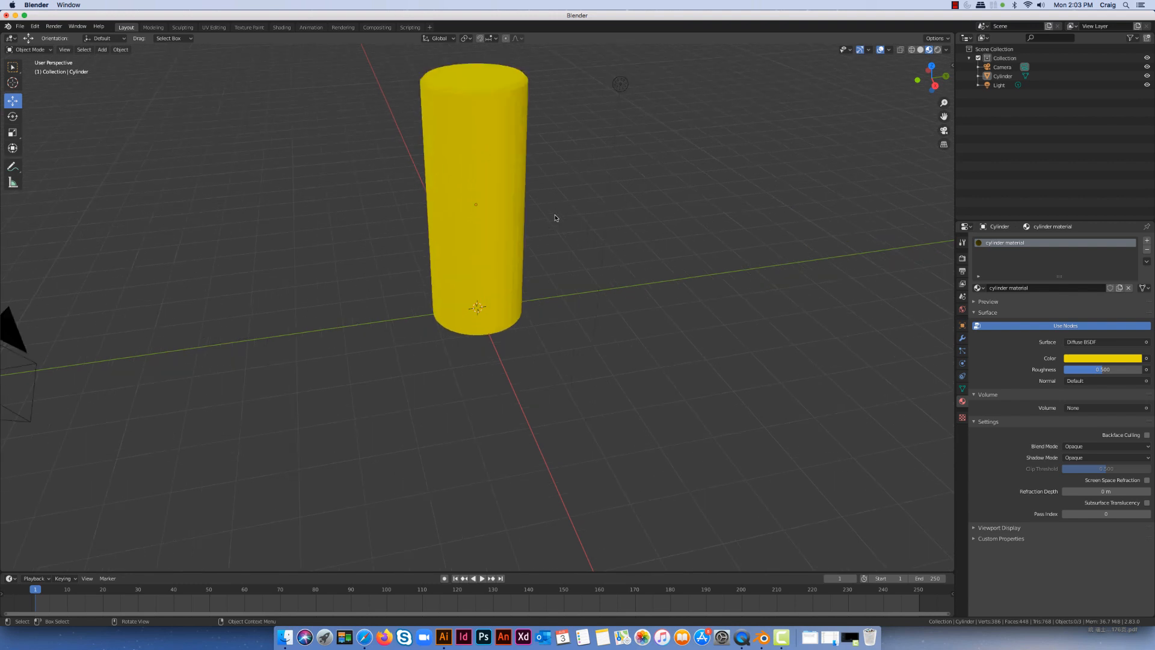
pyautogui.scroll(-2, 563, 210)
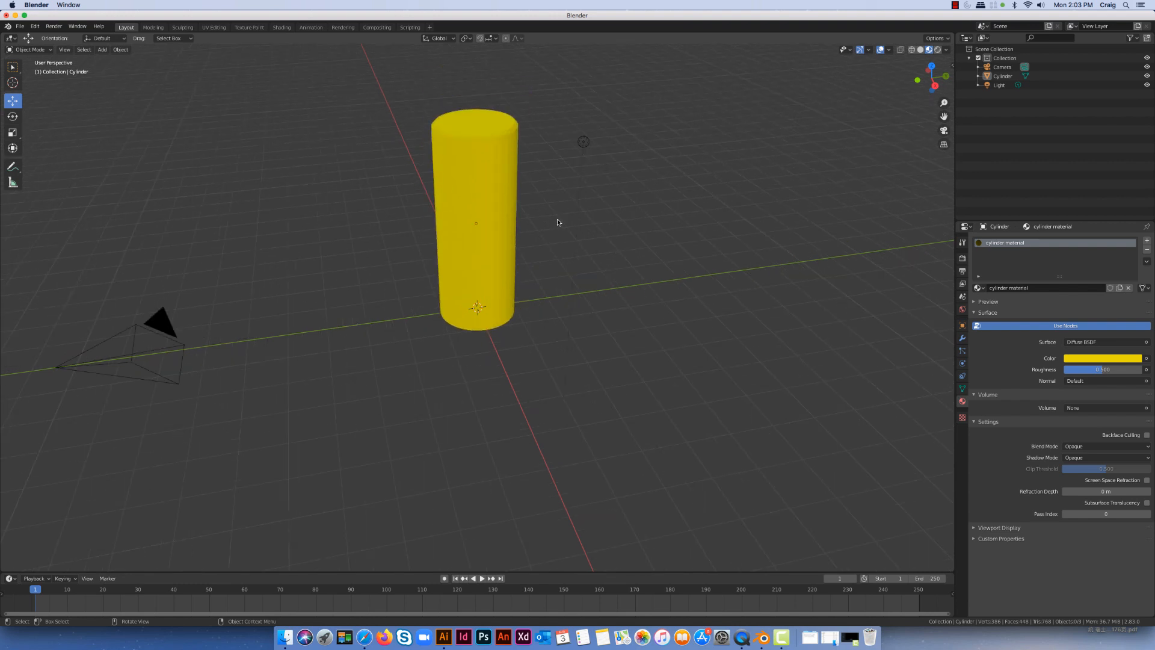
pyautogui.moveTo(557, 219); pyautogui.dragTo(549, 194, button='middle')
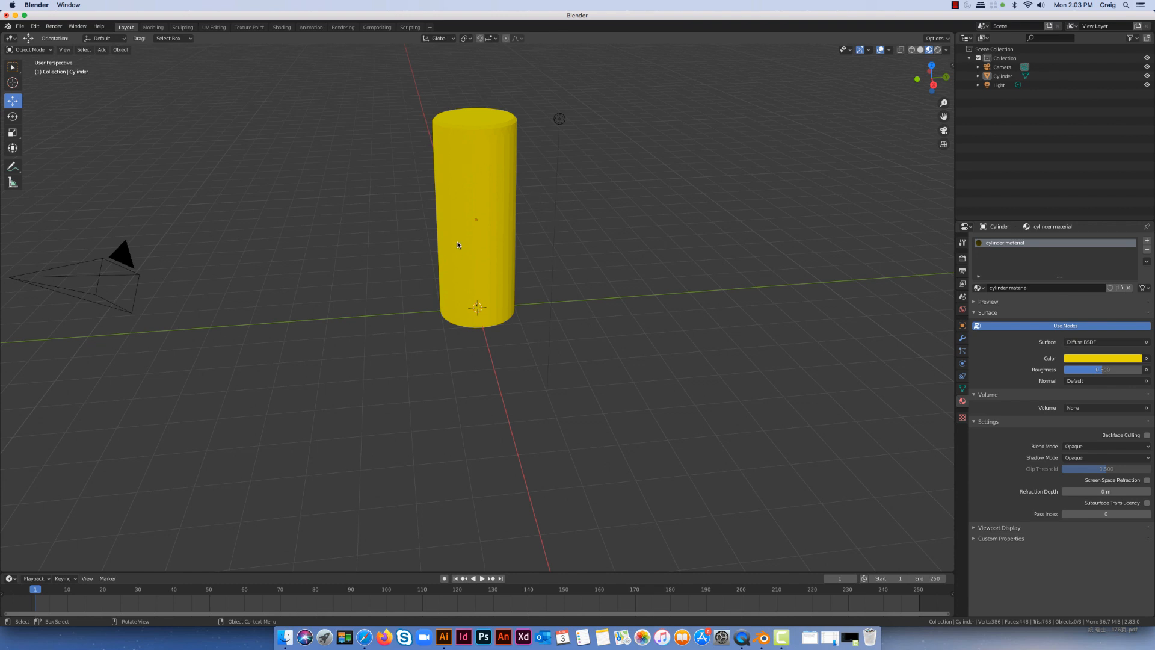
# - In Edit Mode, add a second material slot to the cylinder with a new material named "red stripe"
pyautogui.click(27, 49)
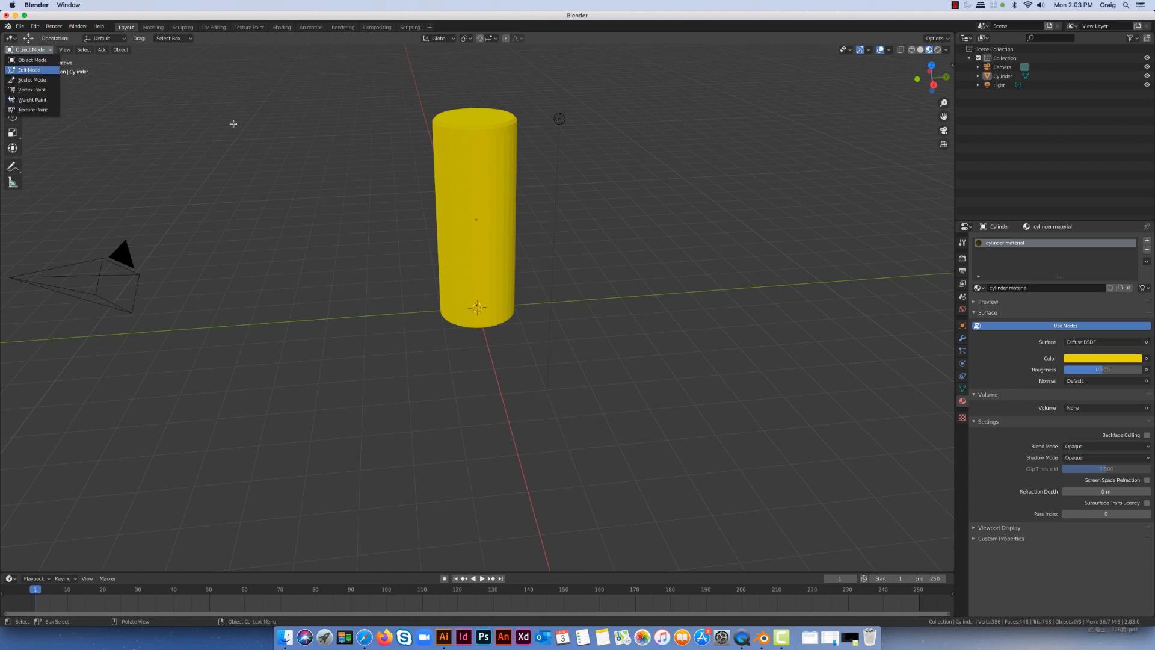
pyautogui.click(29, 70)
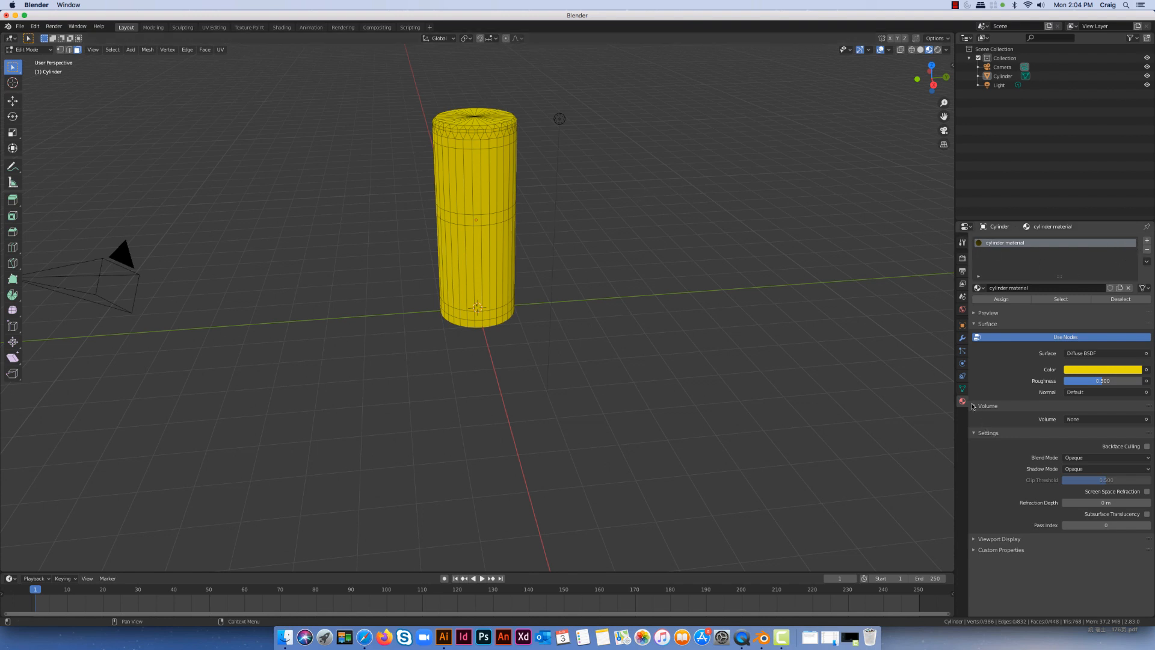
pyautogui.click(1147, 242)
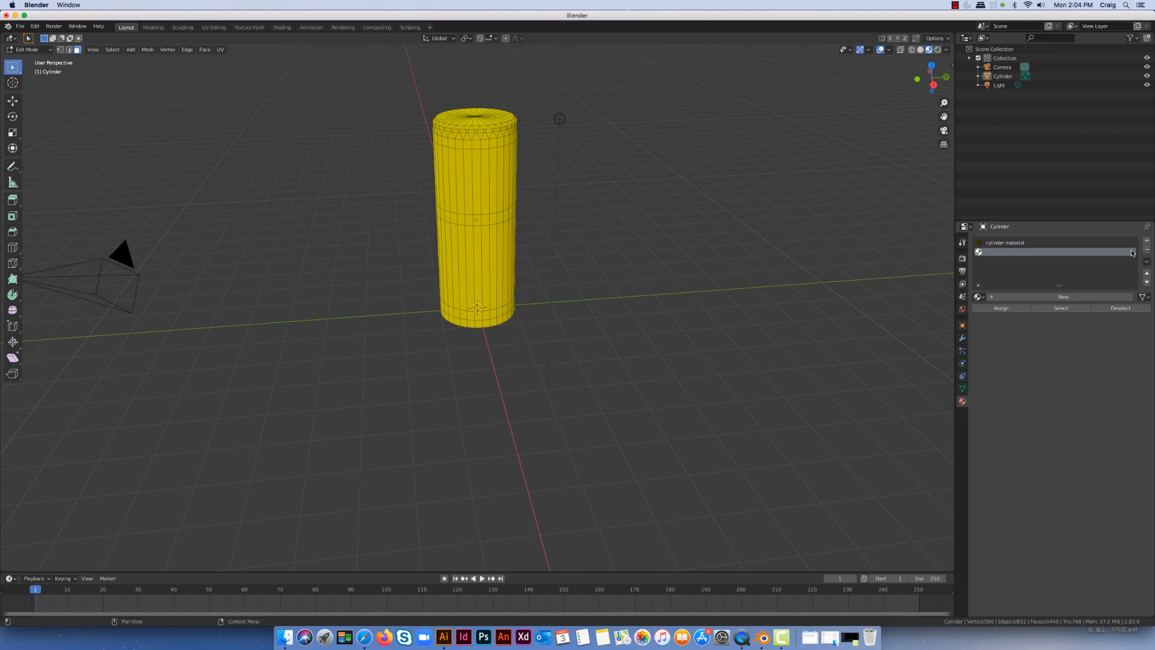
pyautogui.click(1063, 298)
pyautogui.click(1020, 297)
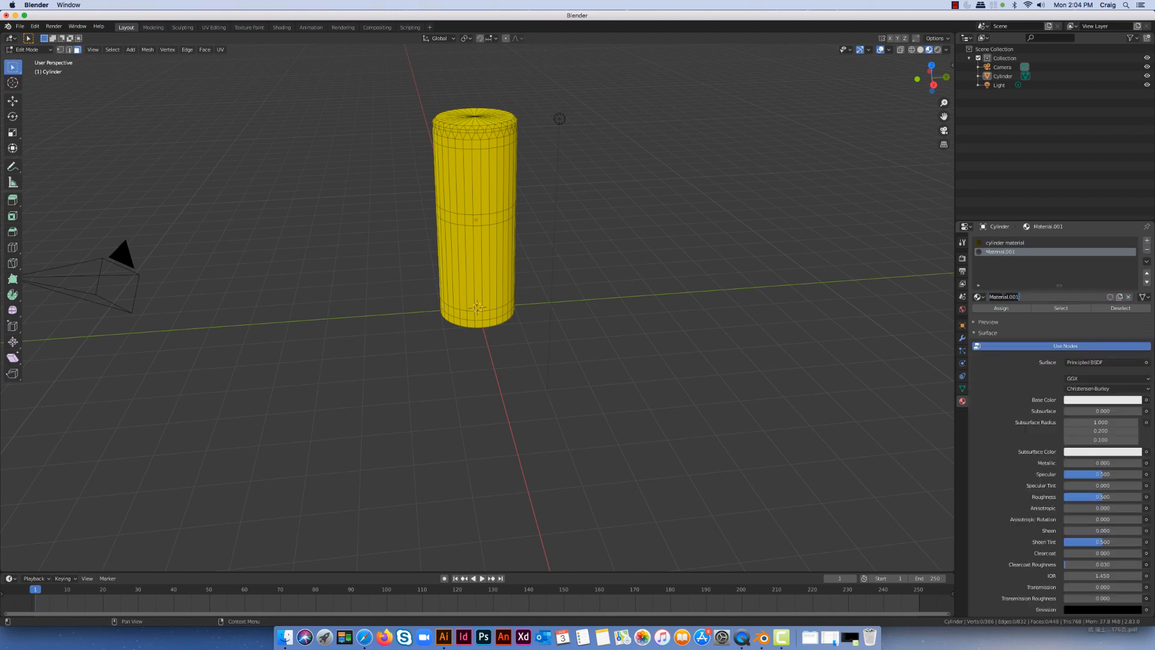
pyautogui.write('red stripe')
pyautogui.press('Return')
# - Set the red stripe material's surface shader to Diffuse BSDF and its colour to bright red
pyautogui.click(1116, 363)
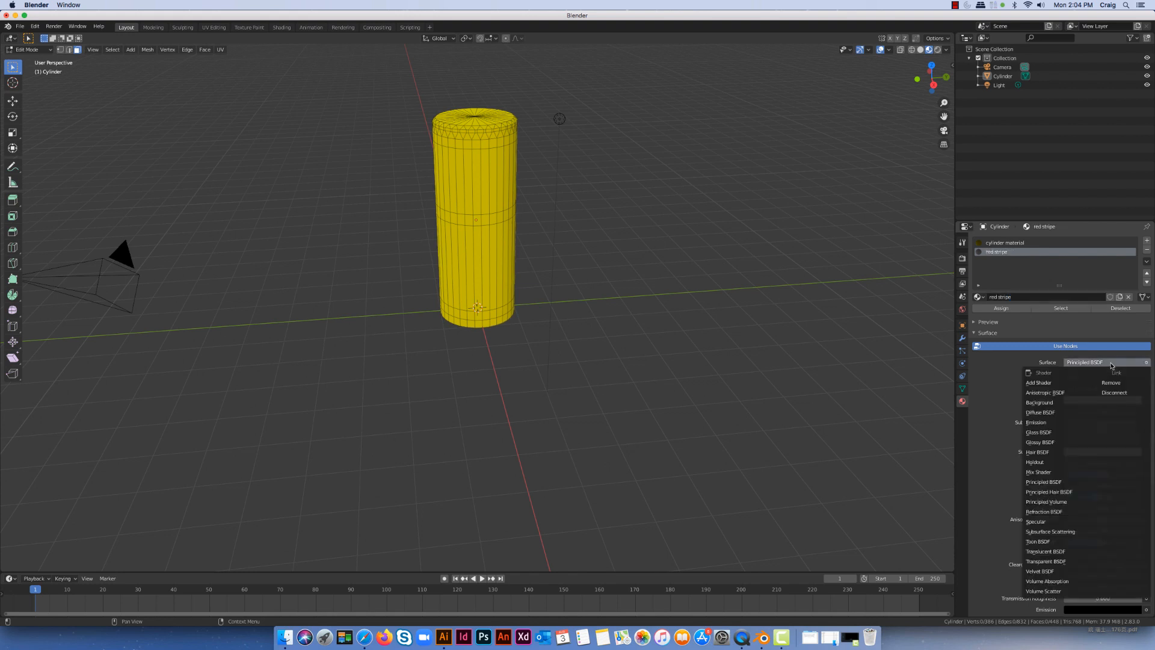
pyautogui.click(1041, 412)
pyautogui.click(1094, 379)
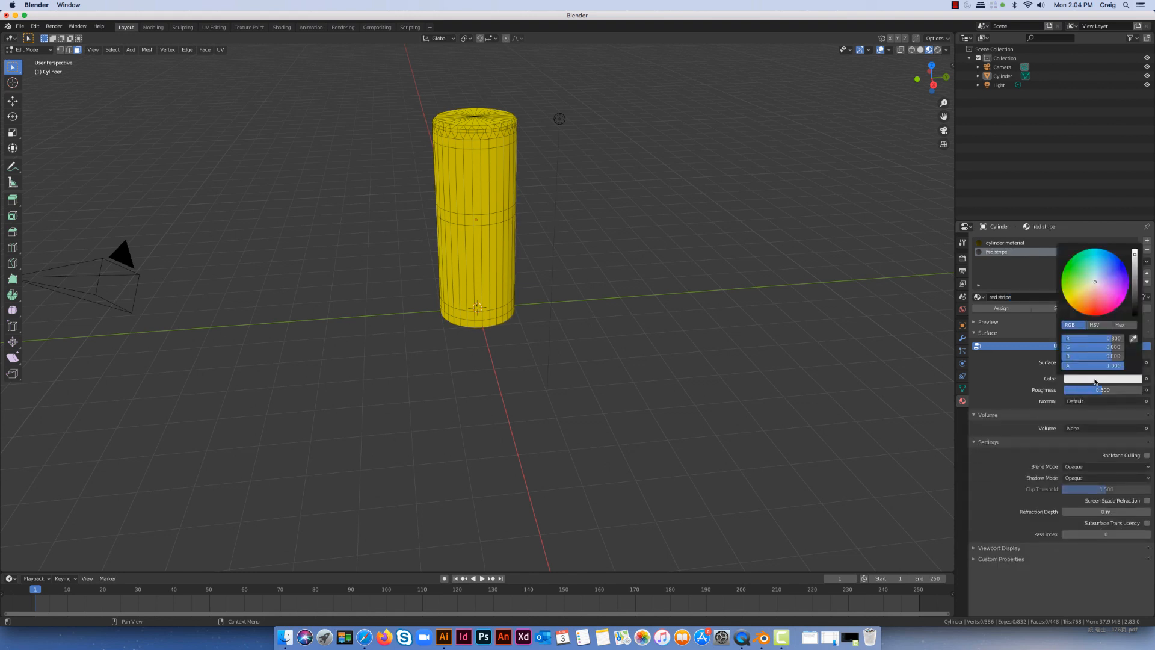
pyautogui.click(1095, 294)
pyautogui.moveTo(1095, 293); pyautogui.dragTo(1096, 315)
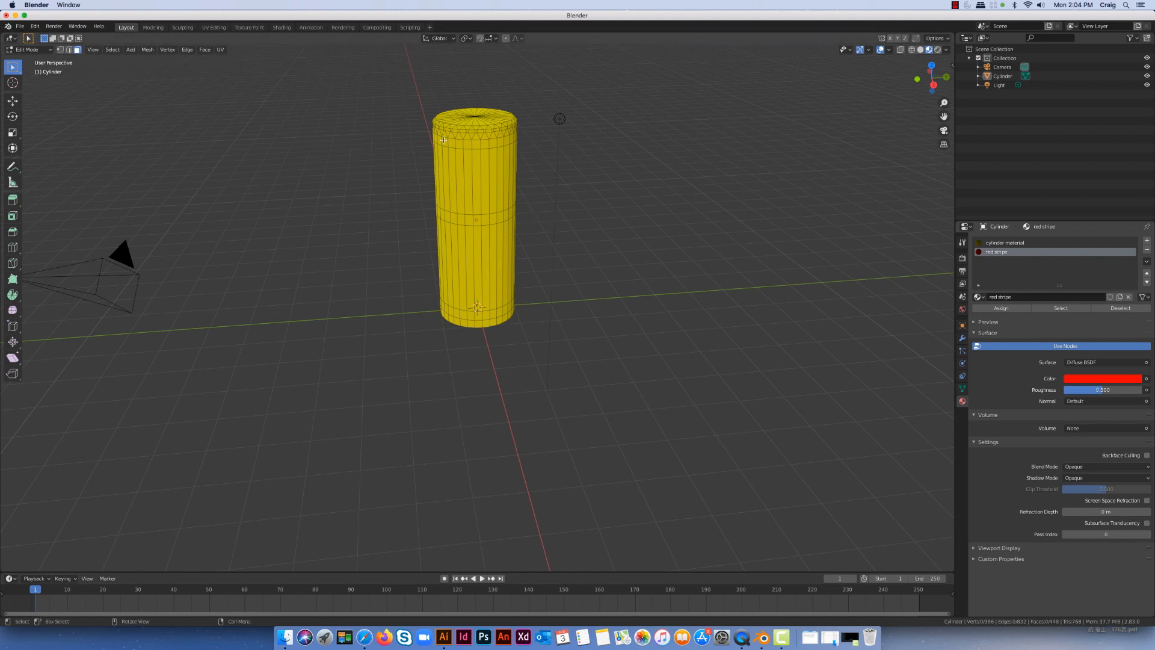
# - Assign the red stripe material to the narrow face loop near the cylinder's top and to the middle band
pyautogui.keyDown('alt'); pyautogui.click(484, 145); pyautogui.keyUp('alt')
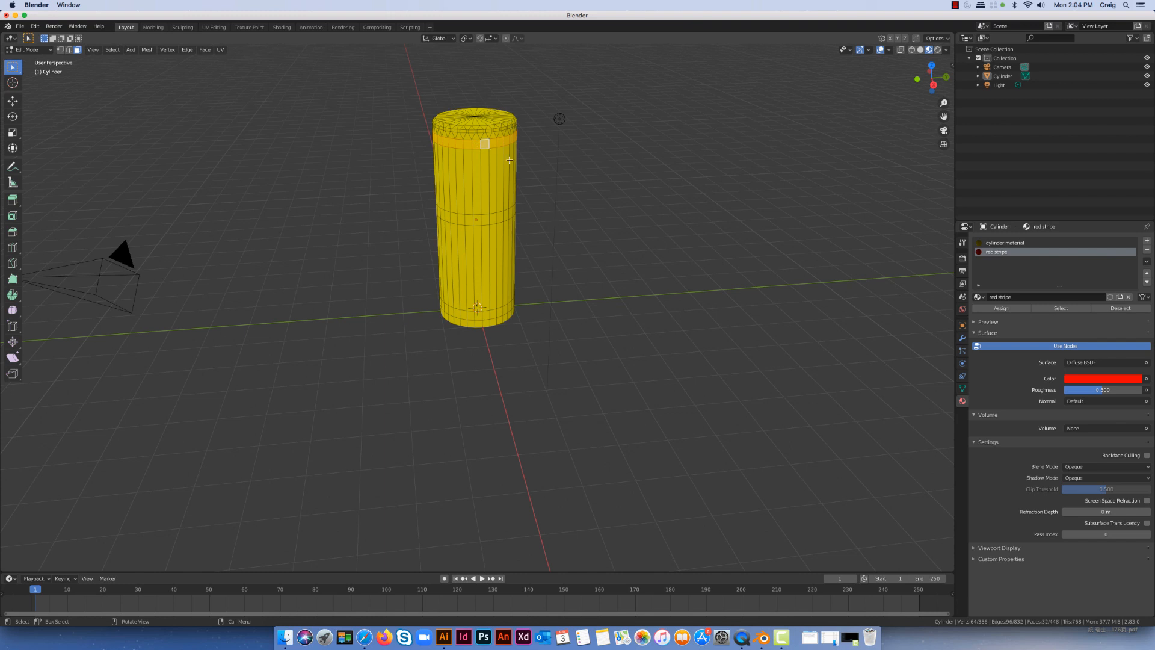
pyautogui.click(1004, 309)
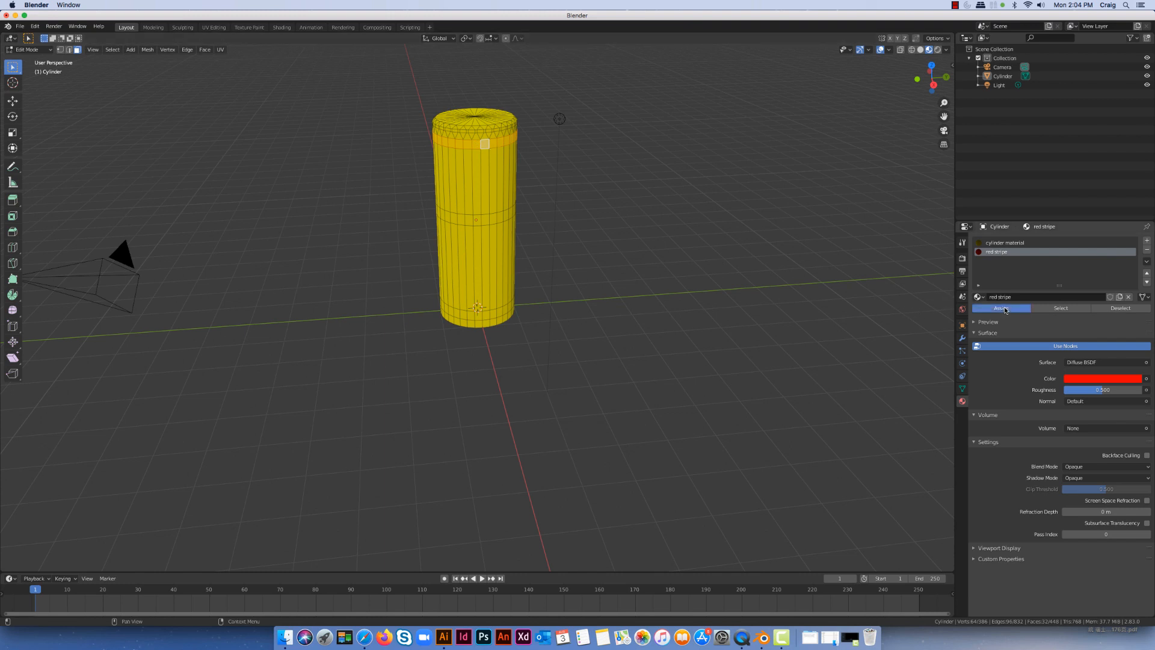
pyautogui.click(484, 221)
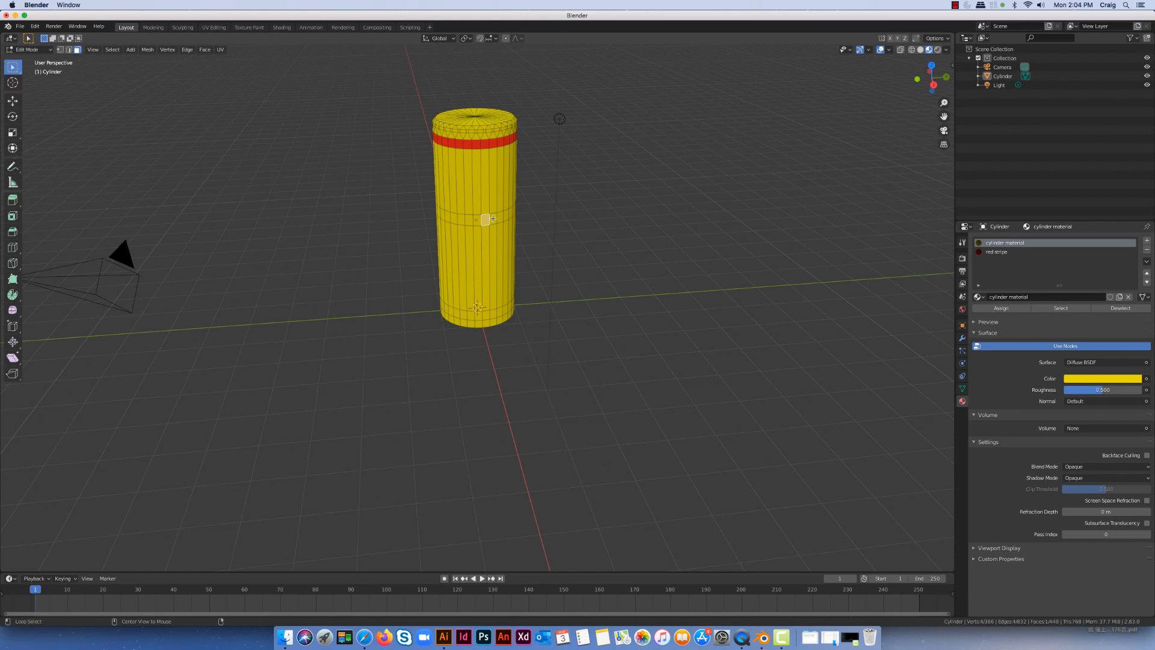
pyautogui.keyDown('alt'); pyautogui.click(493, 219); pyautogui.keyUp('alt')
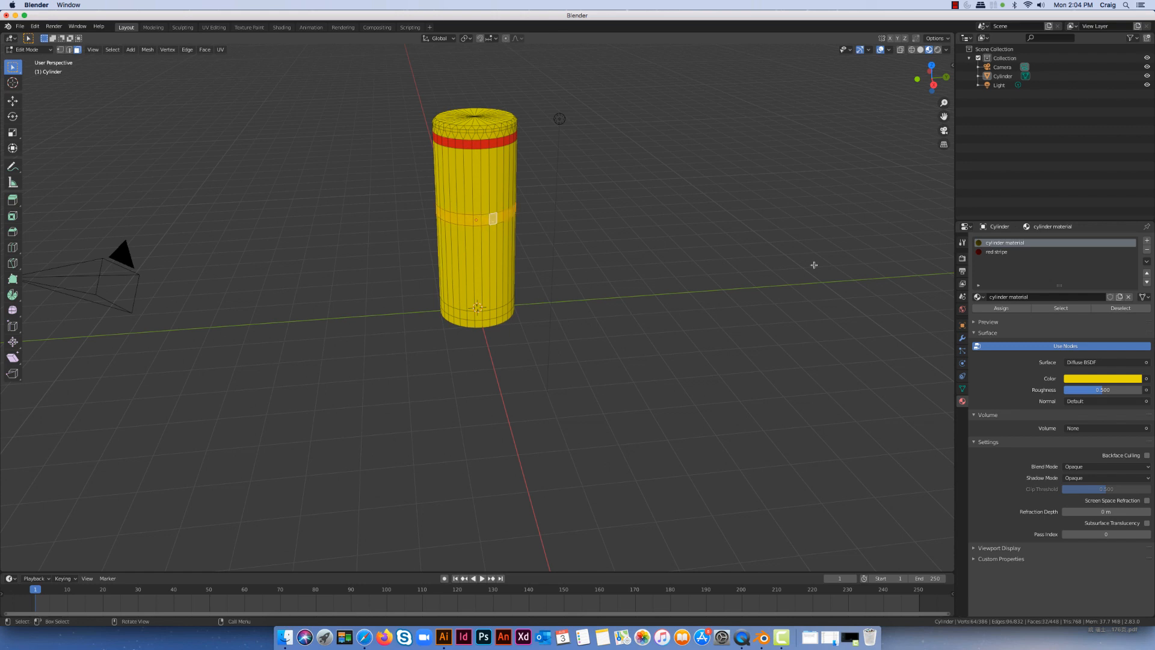
pyautogui.click(998, 253)
pyautogui.click(1004, 308)
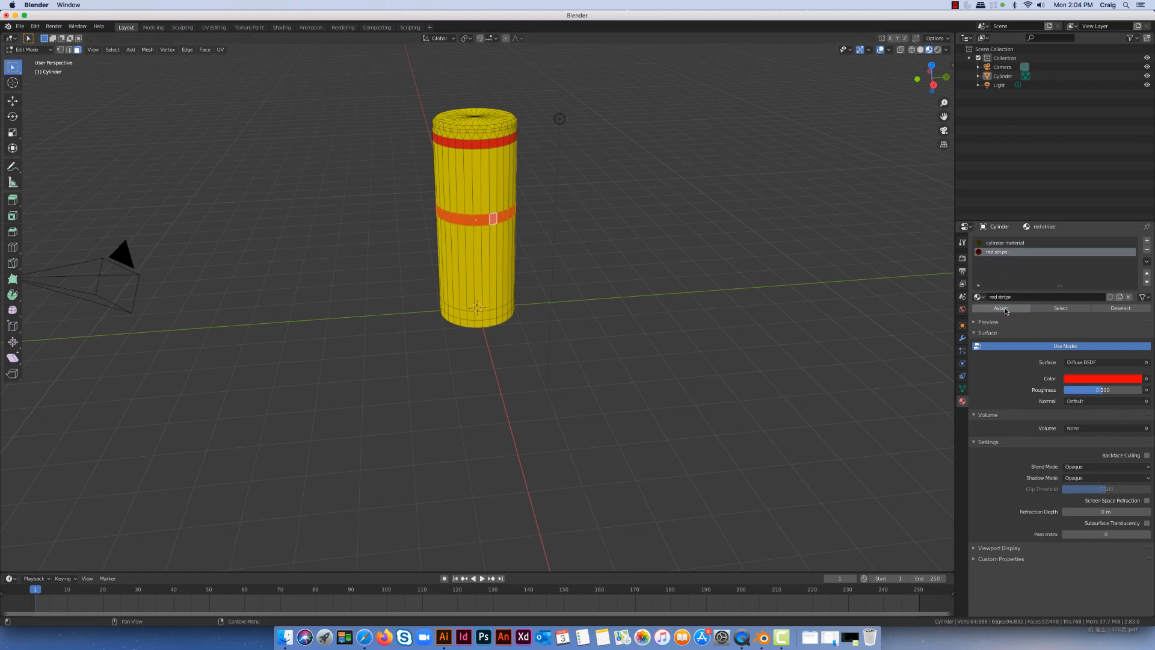
# - Assign the red stripe material to the narrow face loop near the cylinder's base and clear the selection
pyautogui.click(493, 314)
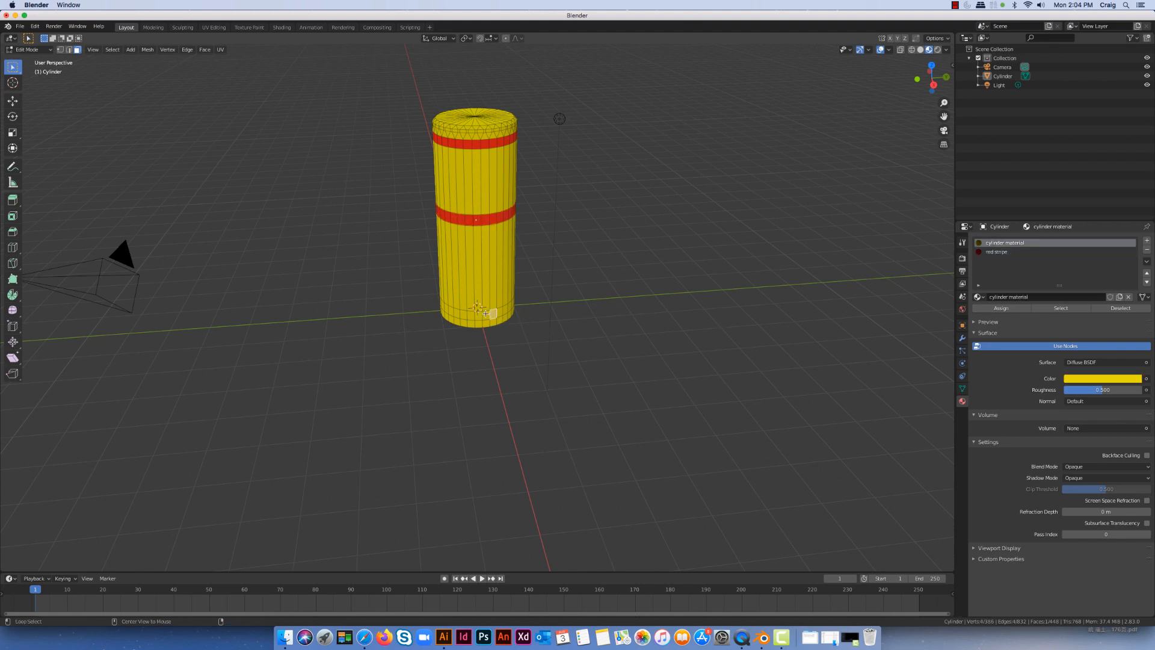
pyautogui.keyDown('alt'); pyautogui.click(486, 314); pyautogui.keyUp('alt')
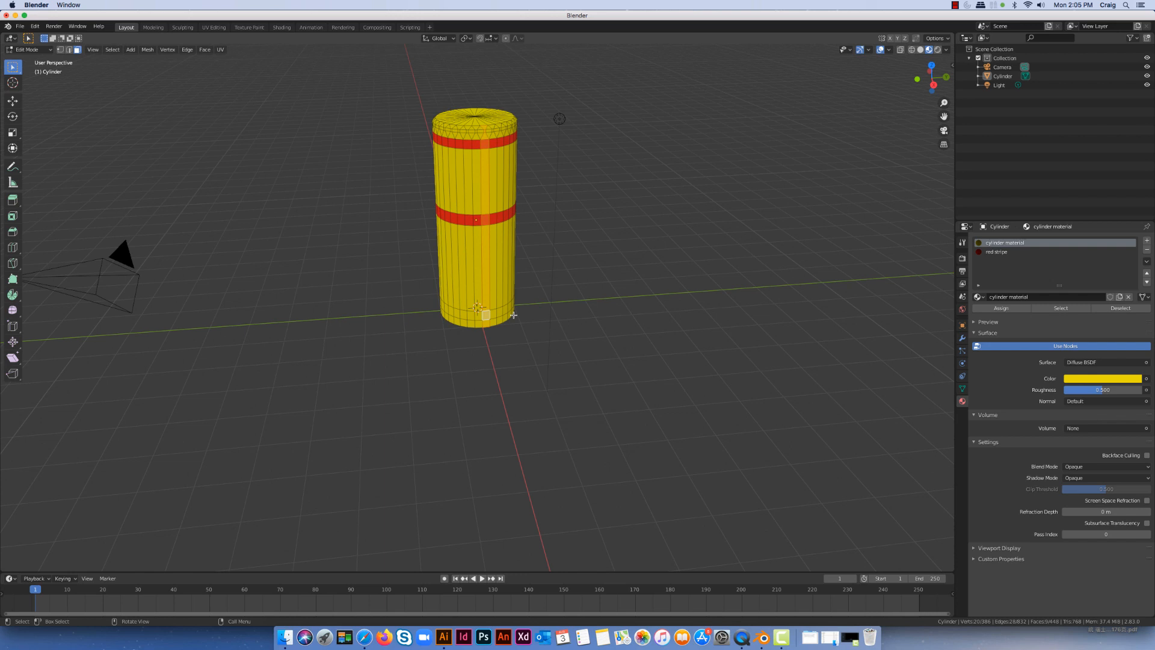
pyautogui.hotkey('alt', 'a')
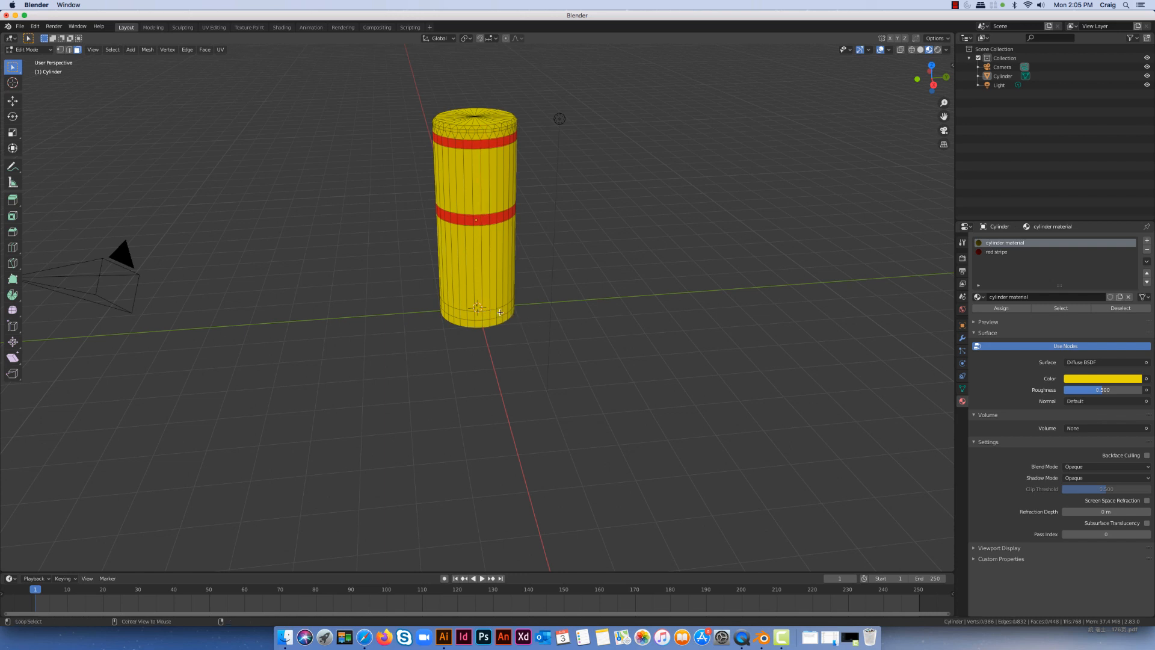
pyautogui.keyDown('alt'); pyautogui.click(500, 312); pyautogui.keyUp('alt')
pyautogui.click(993, 253)
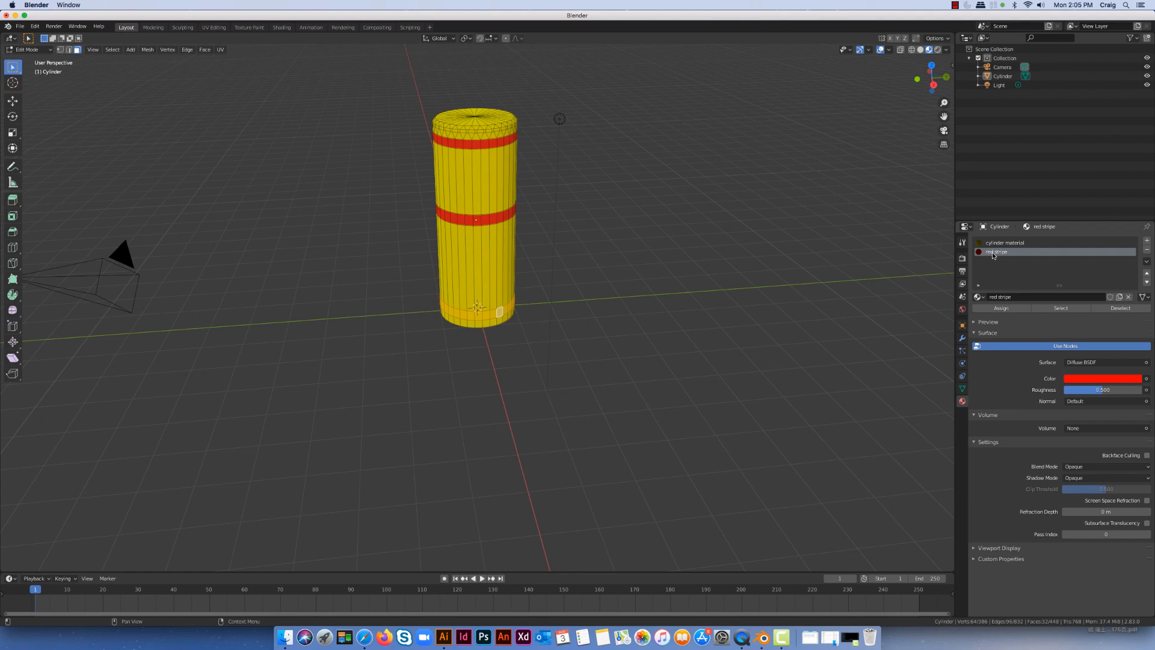
pyautogui.click(1001, 308)
pyautogui.click(581, 306)
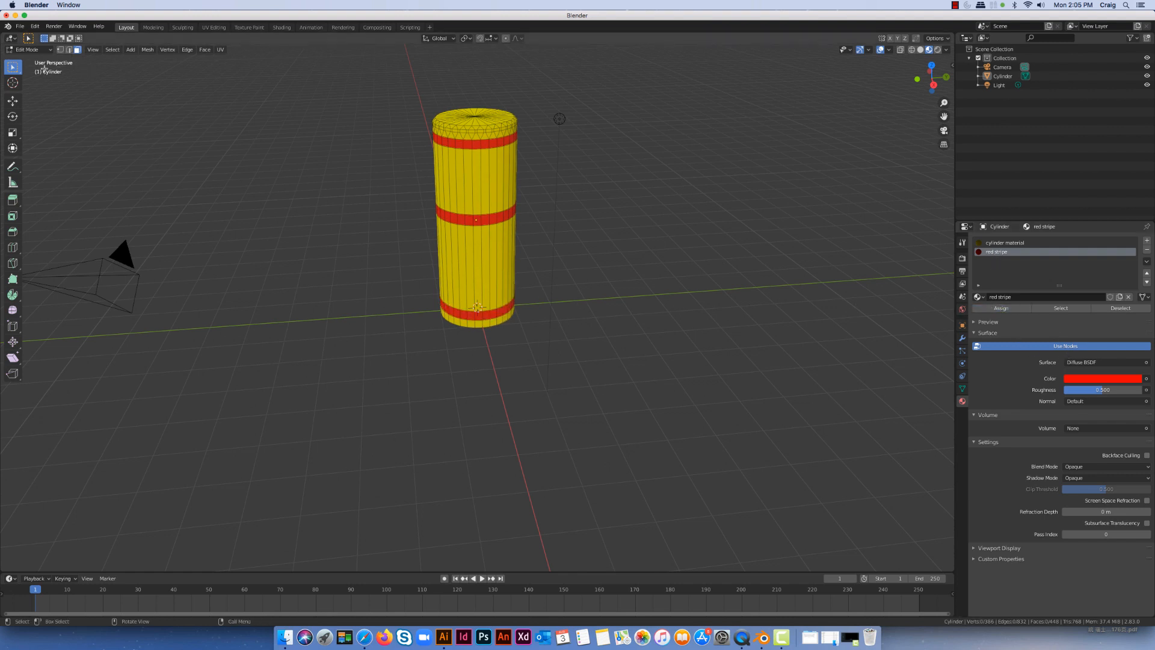
# - Return to Object Mode, view the striped cylinder and set the viewport back to Solid shading
pyautogui.click(30, 50)
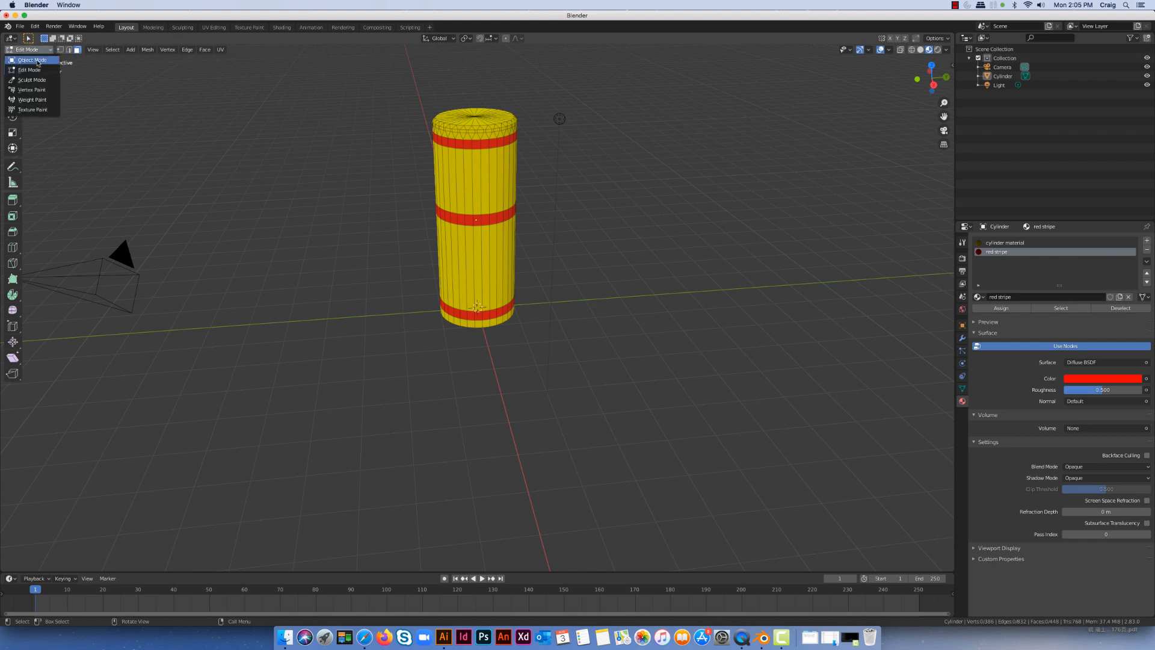
pyautogui.click(34, 60)
pyautogui.moveTo(437, 223); pyautogui.dragTo(576, 258, button='middle')
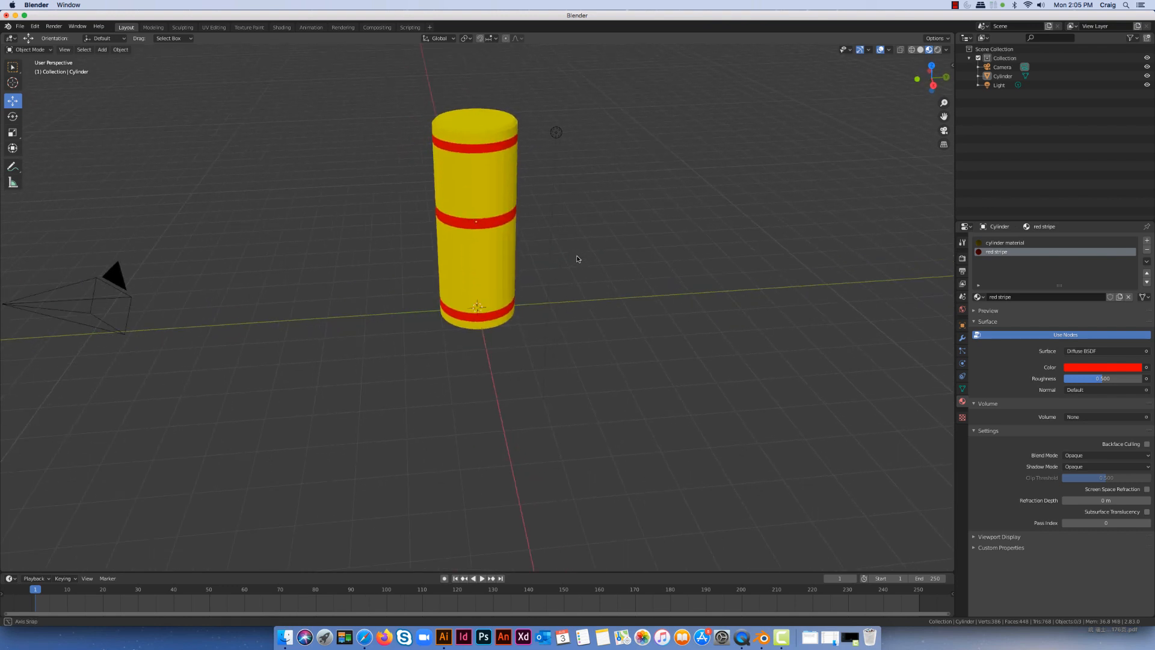
pyautogui.click(921, 51)
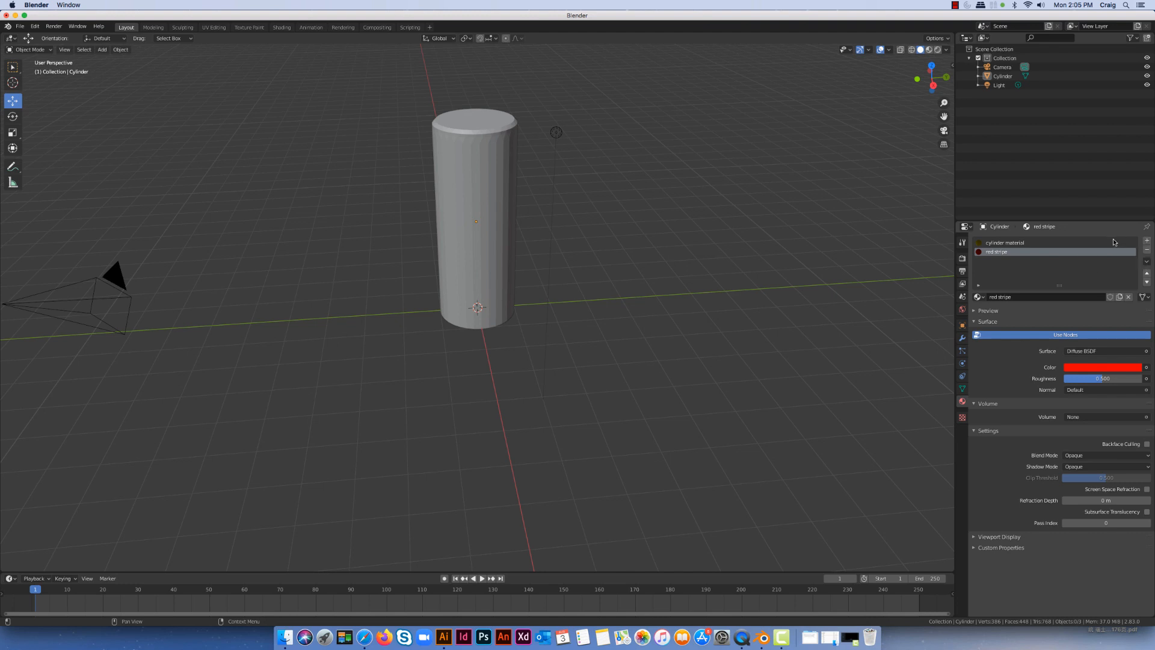
# - Add a third material slot to the cylinder with a new material named "Blue box"
pyautogui.click(1147, 241)
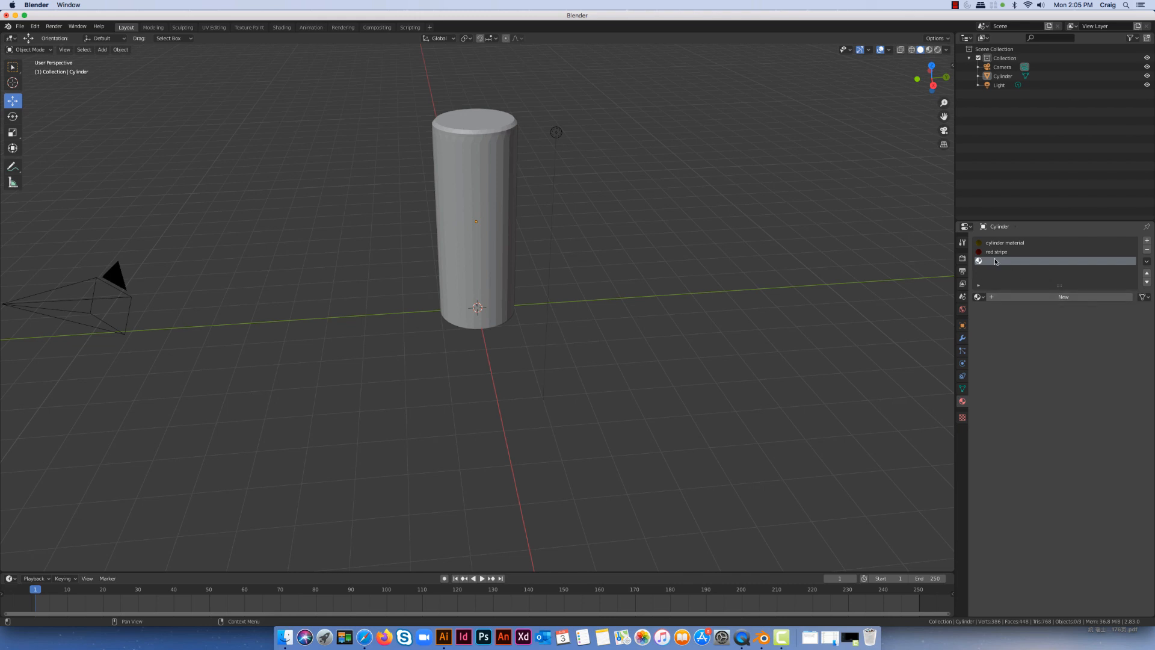
pyautogui.click(1025, 298)
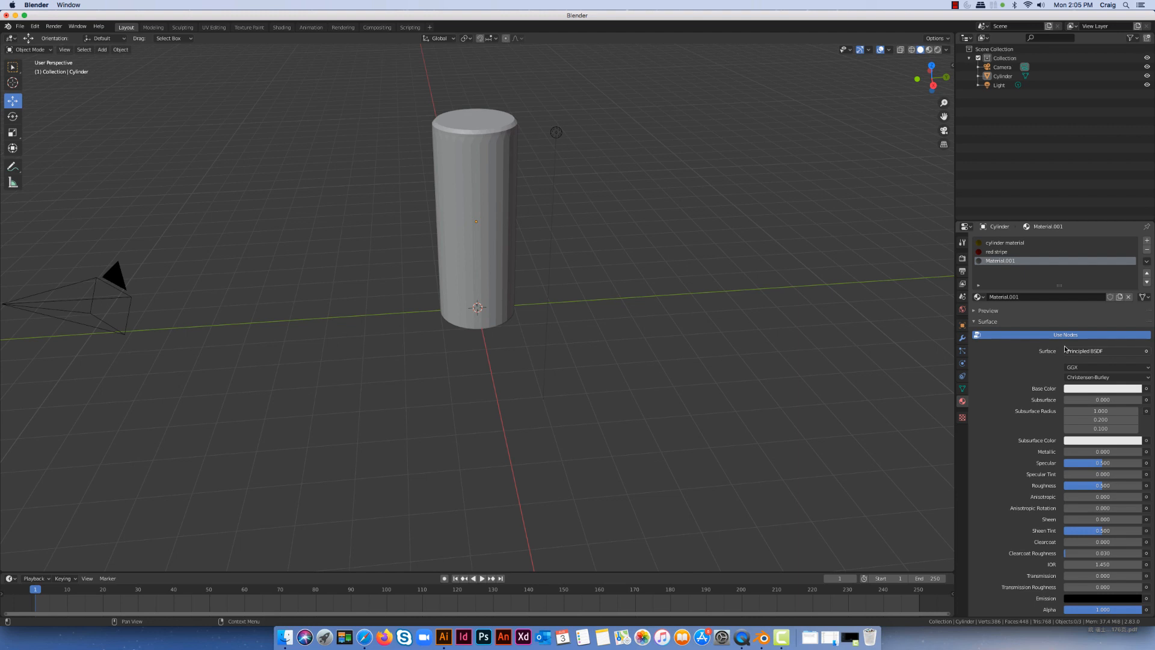
pyautogui.click(1017, 296)
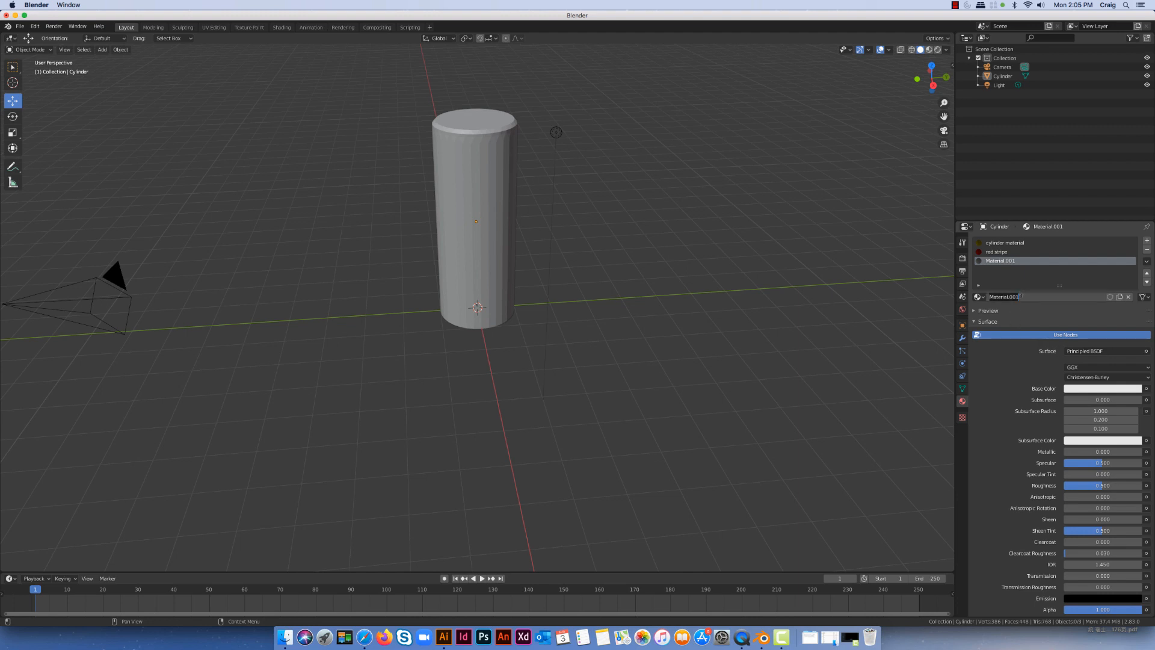
pyautogui.click(990, 296)
pyautogui.write('Blue box')
pyautogui.press('Return')
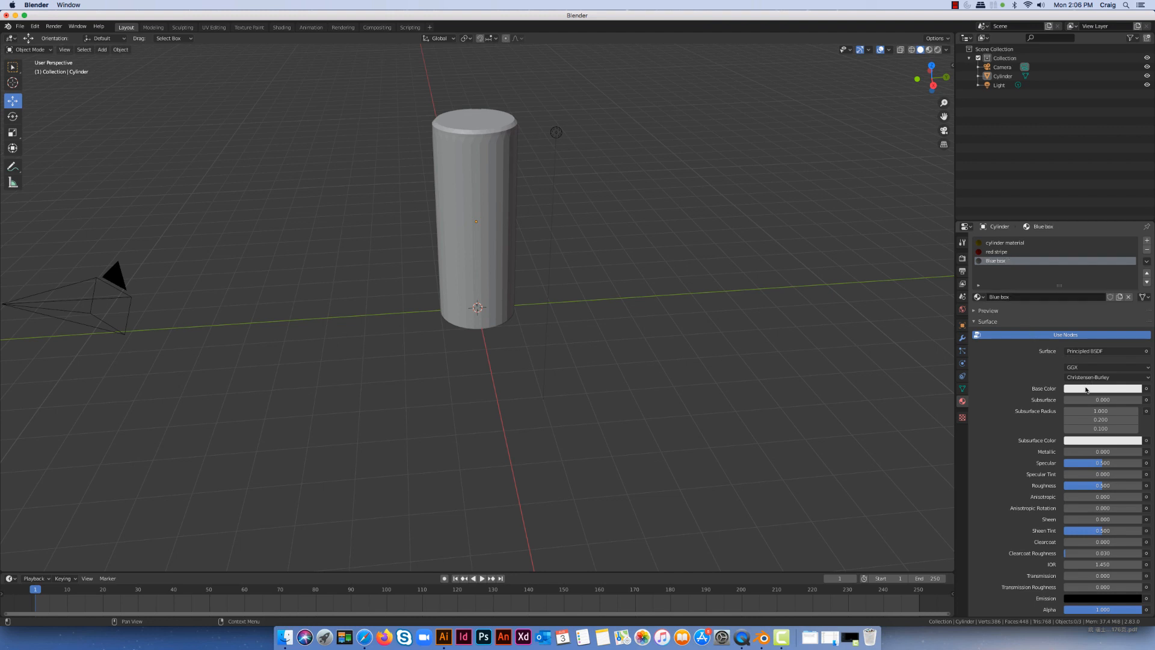
# - Set the Blue box material's base colour to deep blue and check it briefly in the material preview
pyautogui.click(1086, 389)
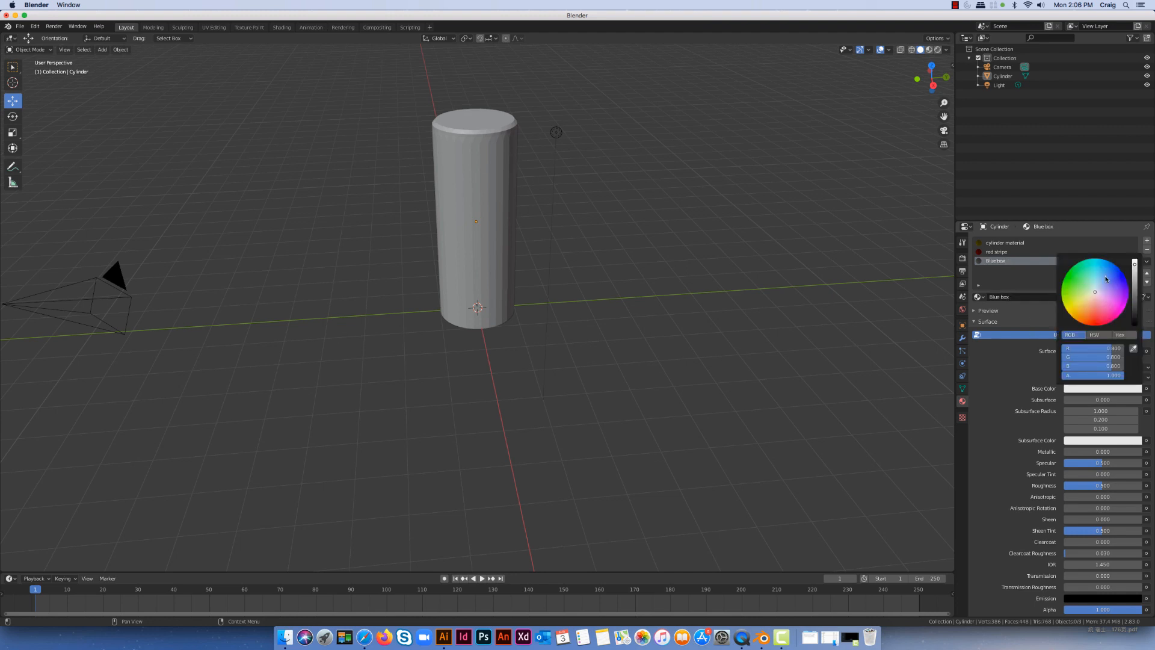
pyautogui.moveTo(1106, 278); pyautogui.dragTo(1121, 272)
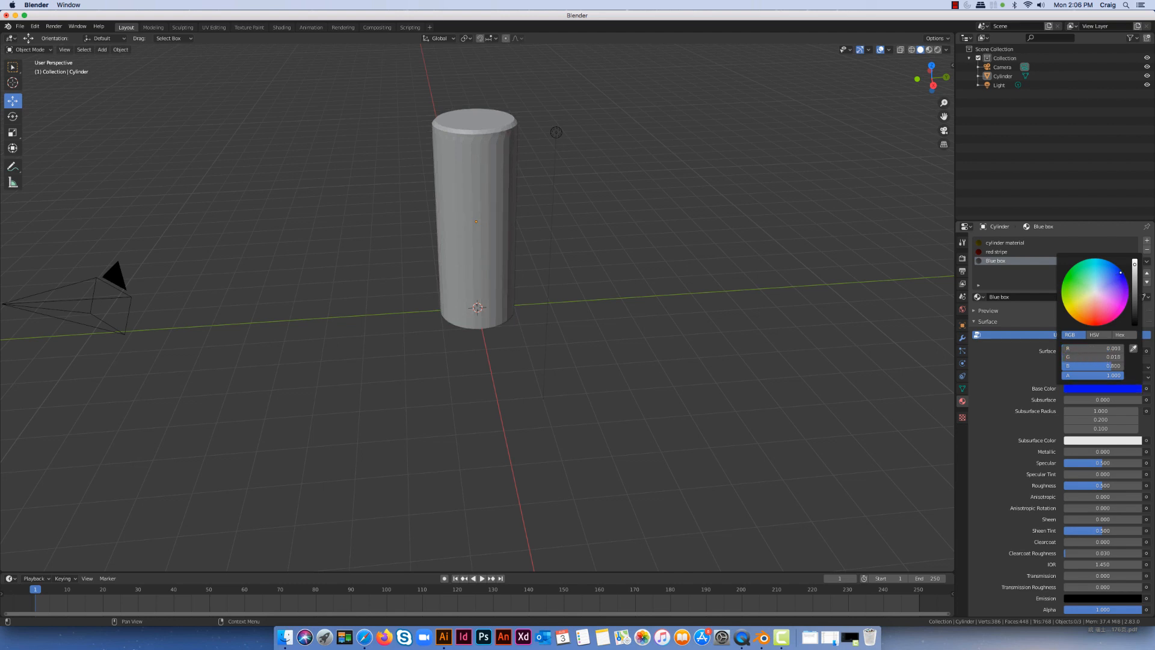
pyautogui.click(974, 312)
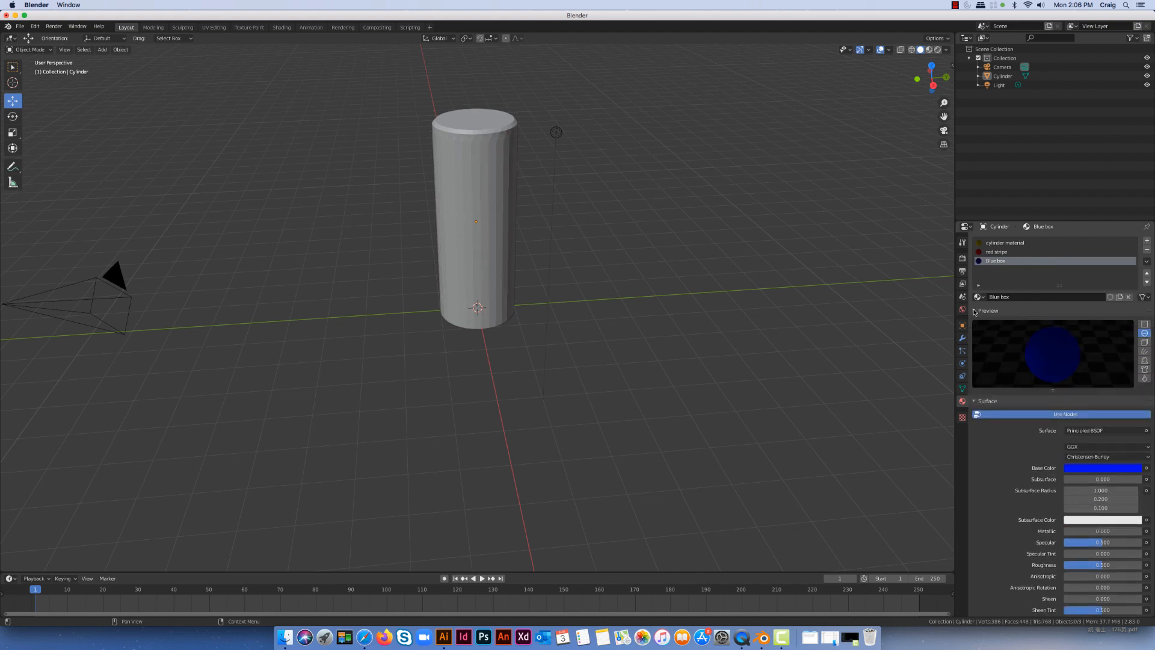
pyautogui.click(974, 311)
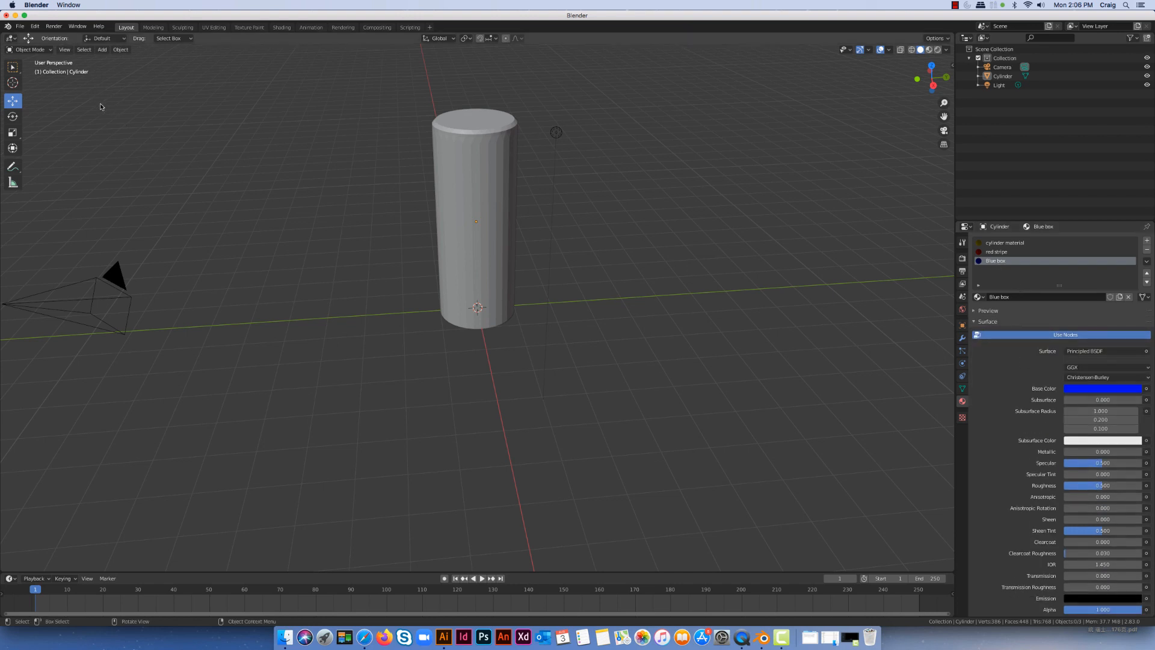
# - Enter Edit Mode on the cylinder and select four adjacent tall side faces between the upper and middle stripe loops
pyautogui.click(29, 49)
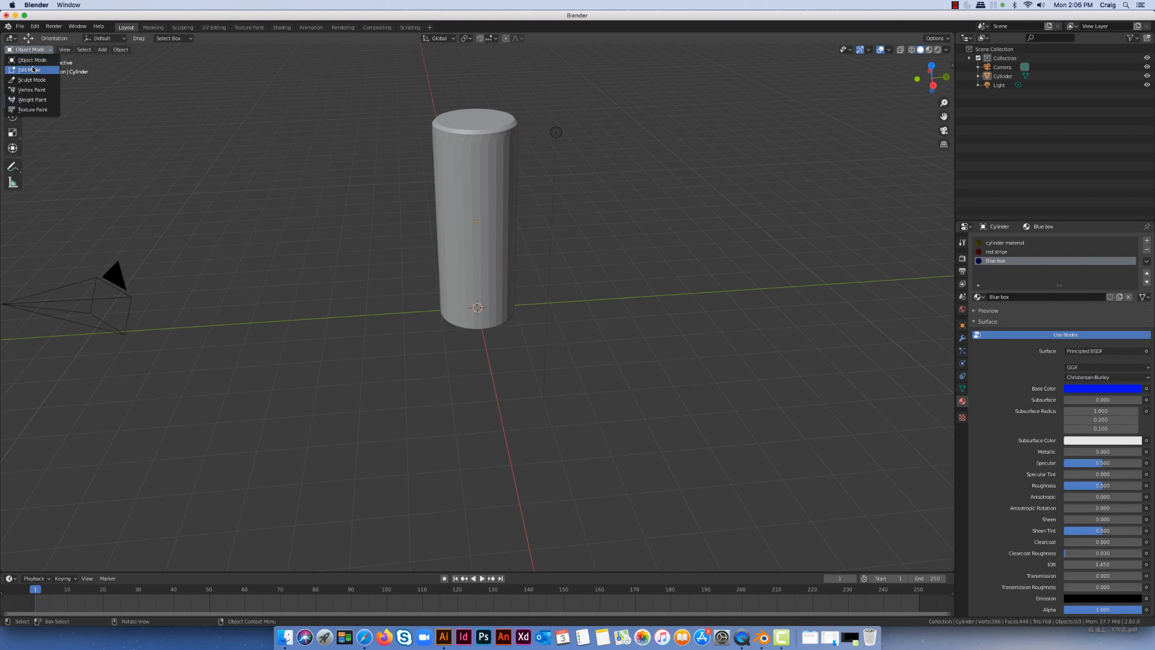
pyautogui.click(32, 67)
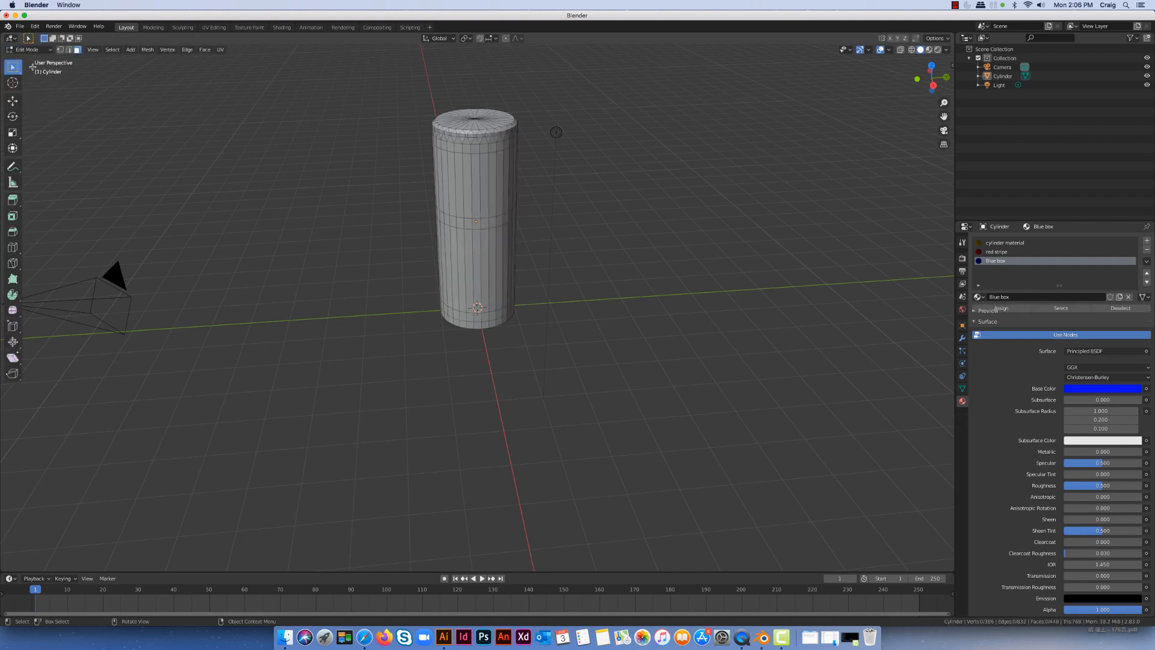
pyautogui.click(485, 184)
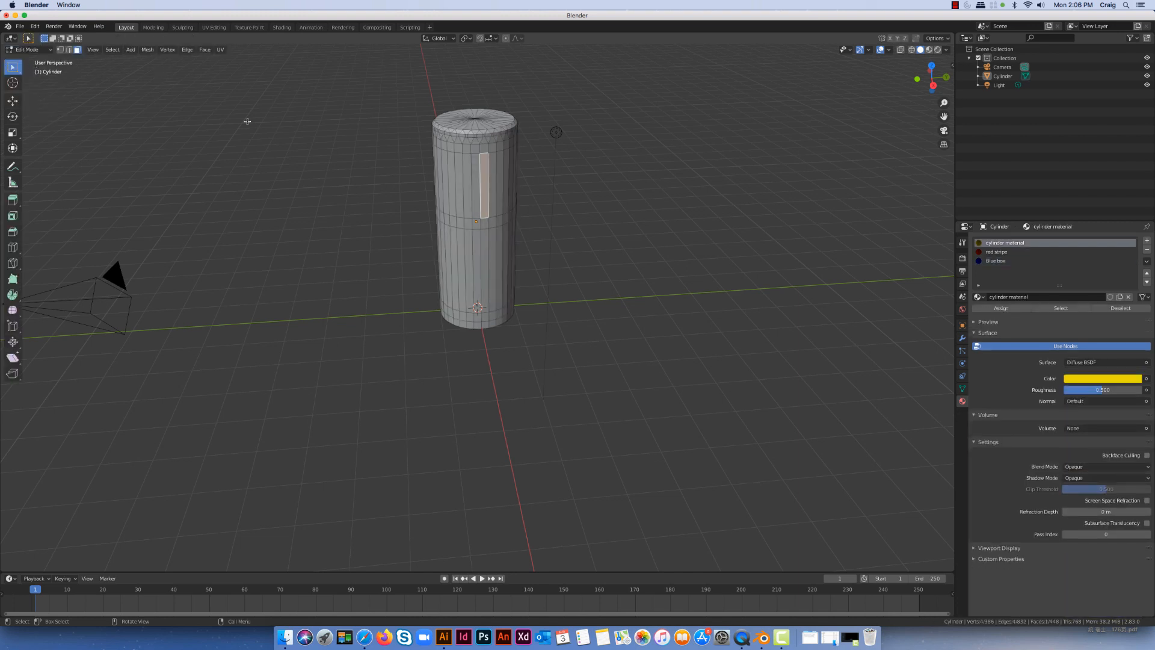
pyautogui.keyDown('shift'); pyautogui.click(500, 194); pyautogui.keyUp('shift')
pyautogui.keyDown('shift'); pyautogui.click(500, 193); pyautogui.keyUp('shift')
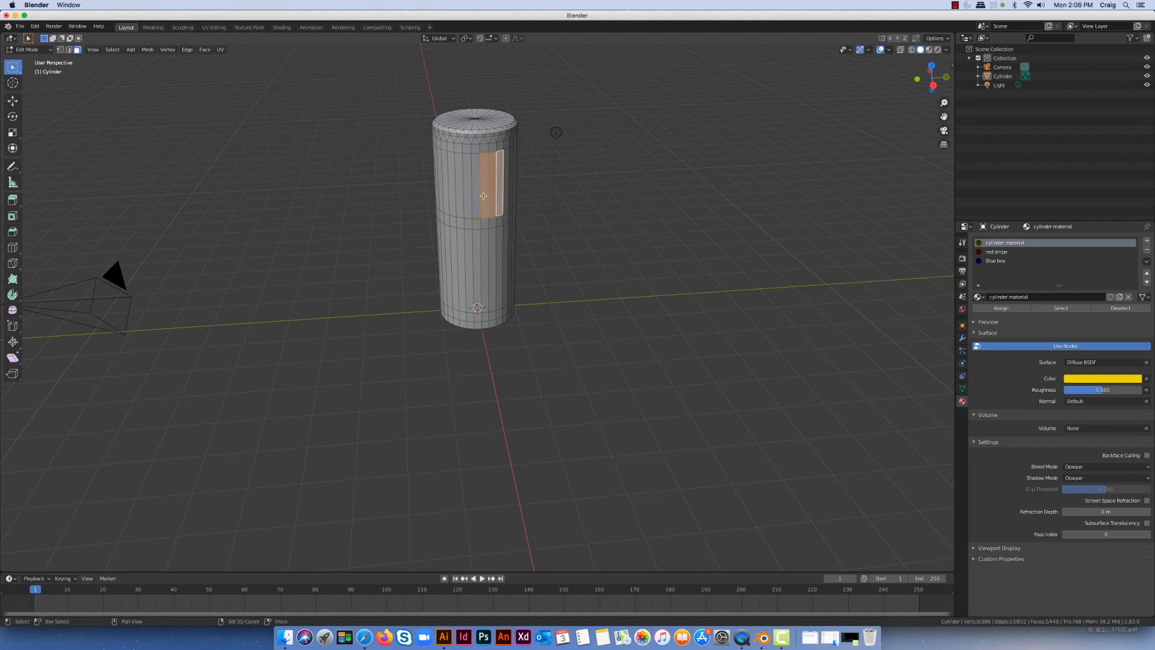
pyautogui.keyDown('shift'); pyautogui.click(476, 195); pyautogui.keyUp('shift')
# - Add the four tall faces directly below, between the middle and lower stripe loops, to the selection
pyautogui.keyDown('shift'); pyautogui.click(478, 259); pyautogui.keyUp('shift')
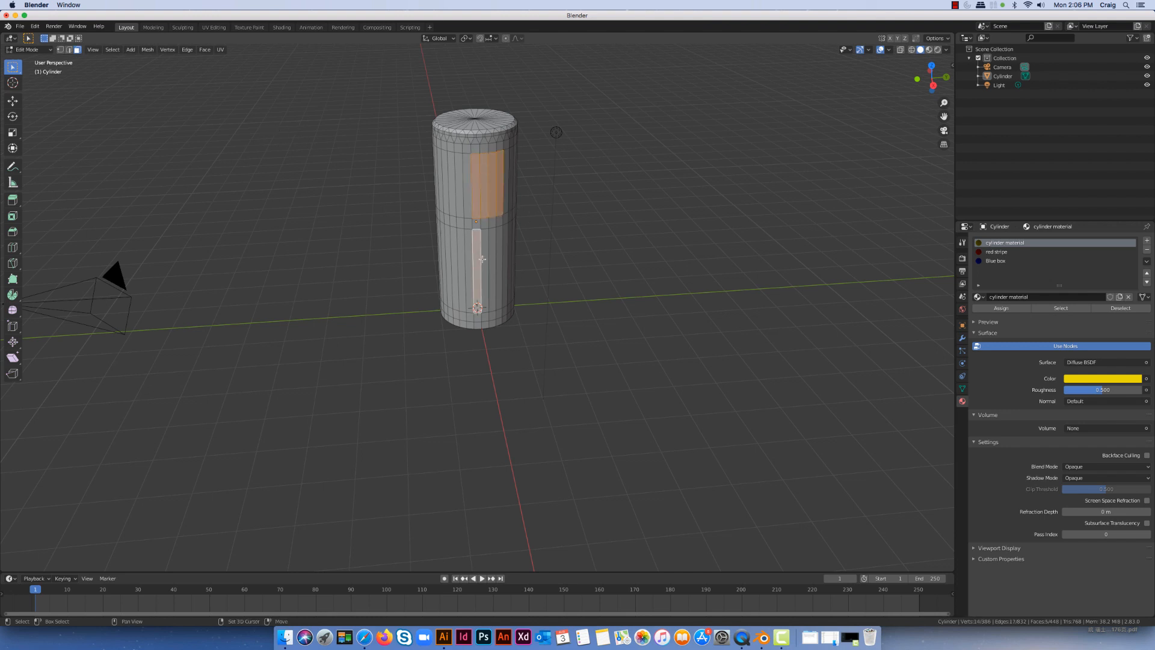
pyautogui.keyDown('shift'); pyautogui.click(490, 258); pyautogui.keyUp('shift')
pyautogui.keyDown('shift'); pyautogui.click(500, 256); pyautogui.keyUp('shift')
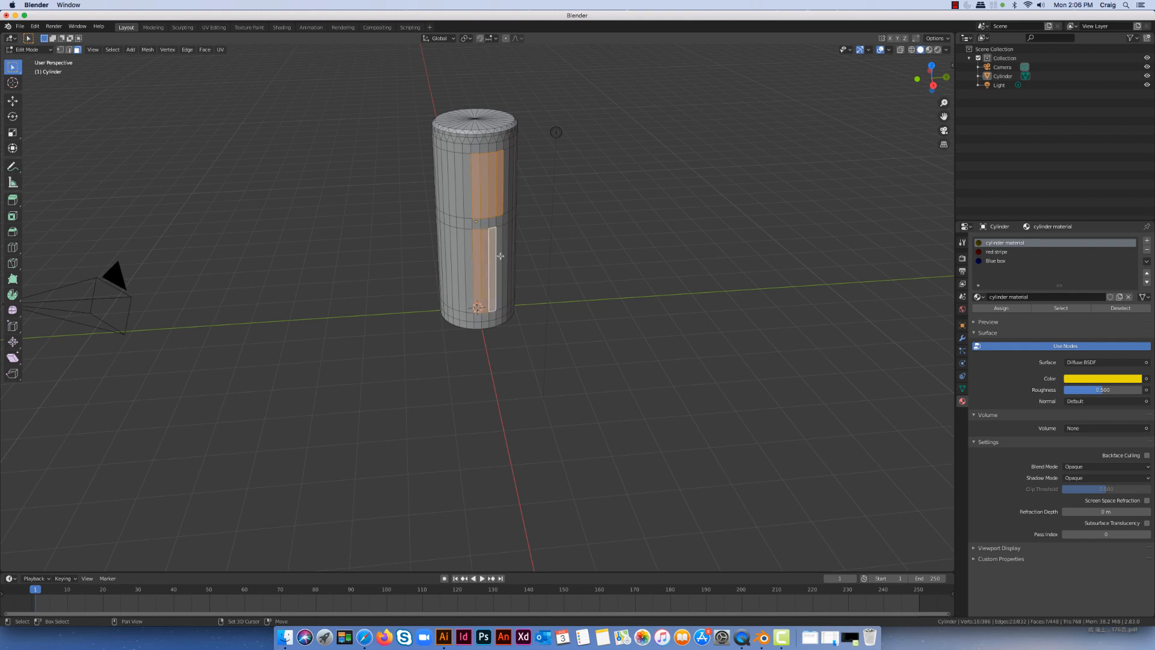
pyautogui.keyDown('shift'); pyautogui.click(505, 248); pyautogui.keyUp('shift')
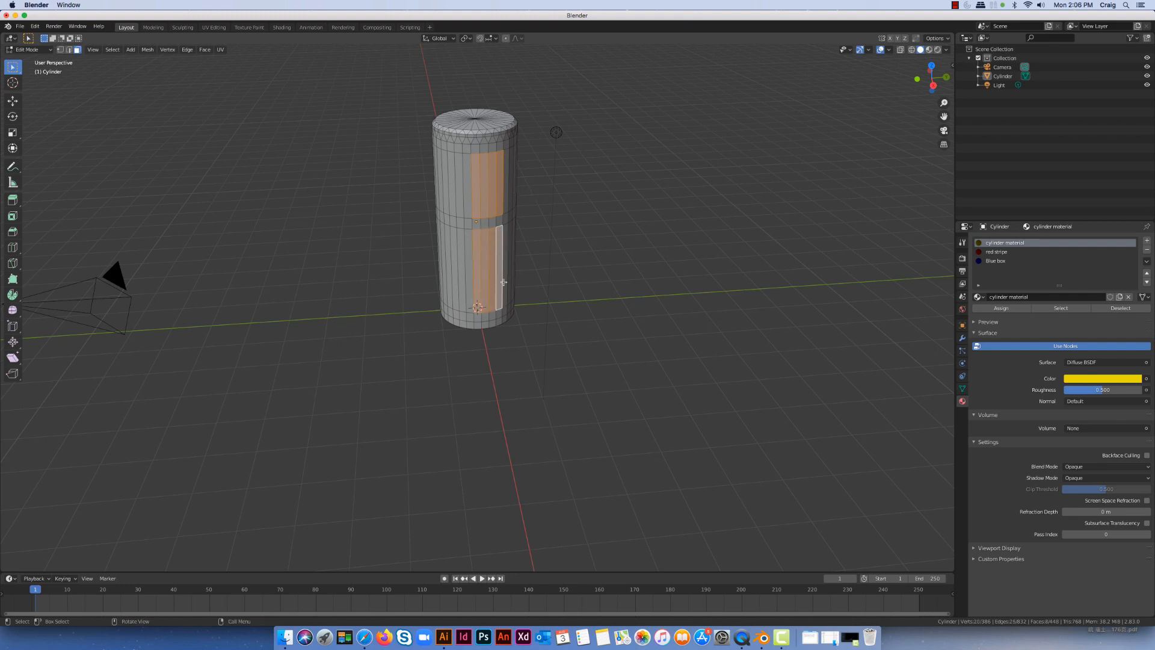
# - Assign the Blue box material to the selected faces and check it in Material Preview shading with the selection cleared
pyautogui.click(996, 262)
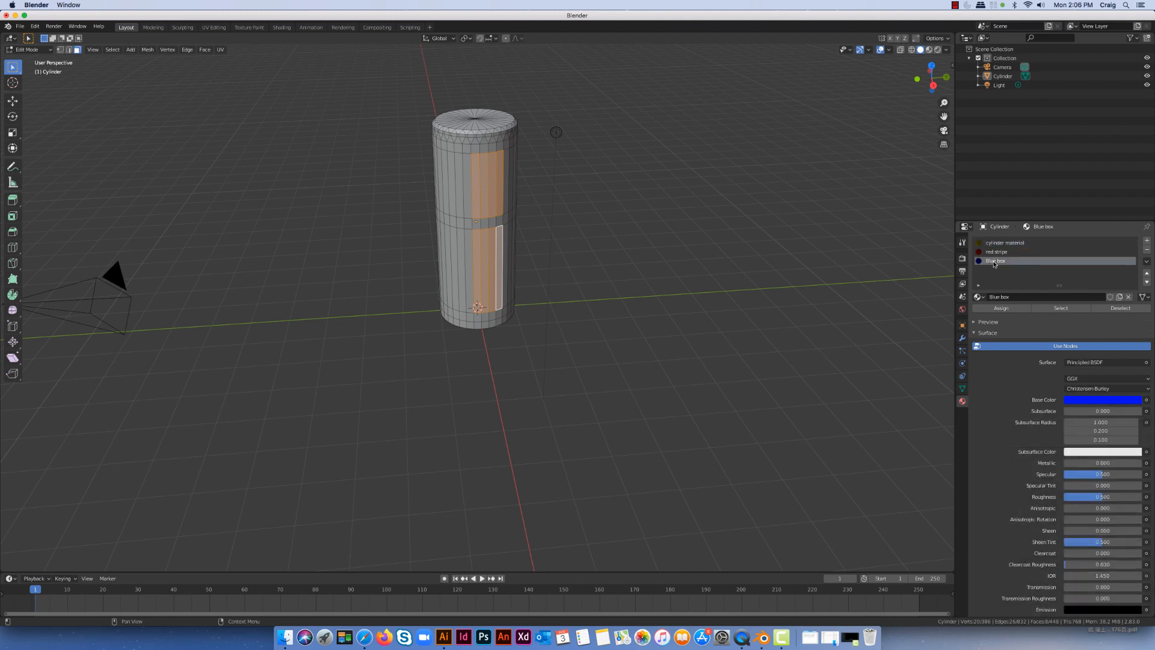
pyautogui.click(981, 309)
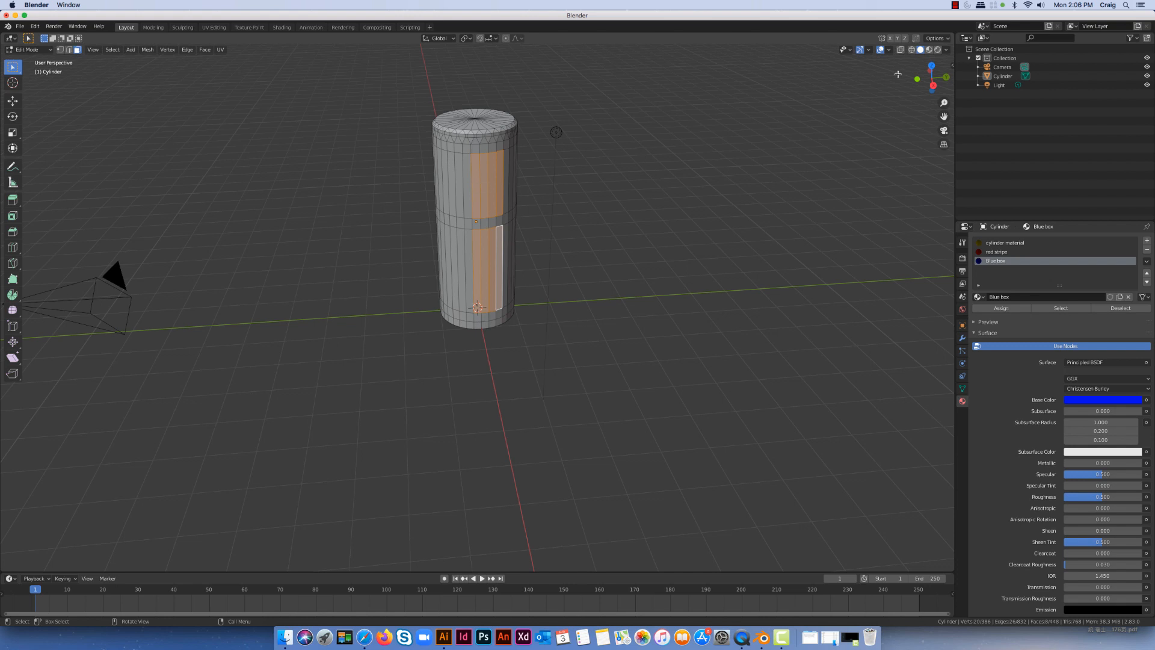
pyautogui.click(929, 51)
pyautogui.click(750, 189)
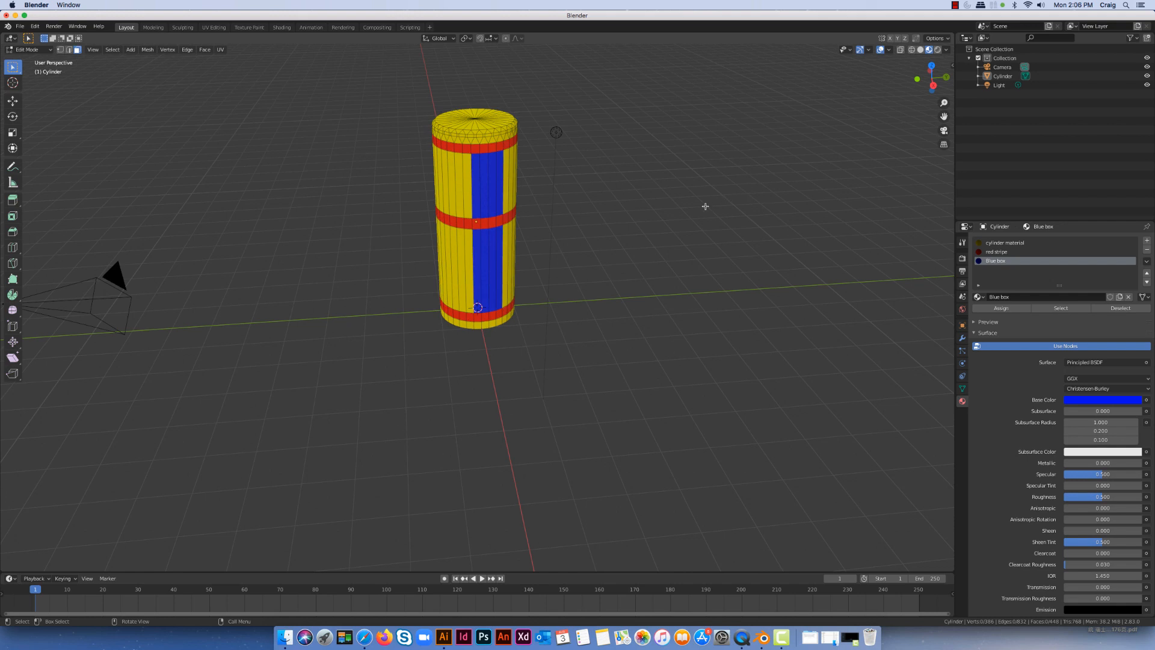
# - Return to Object Mode and inspect the blue boxes and red stripes on the cylinder
pyautogui.moveTo(703, 204); pyautogui.dragTo(713, 203, button='middle')
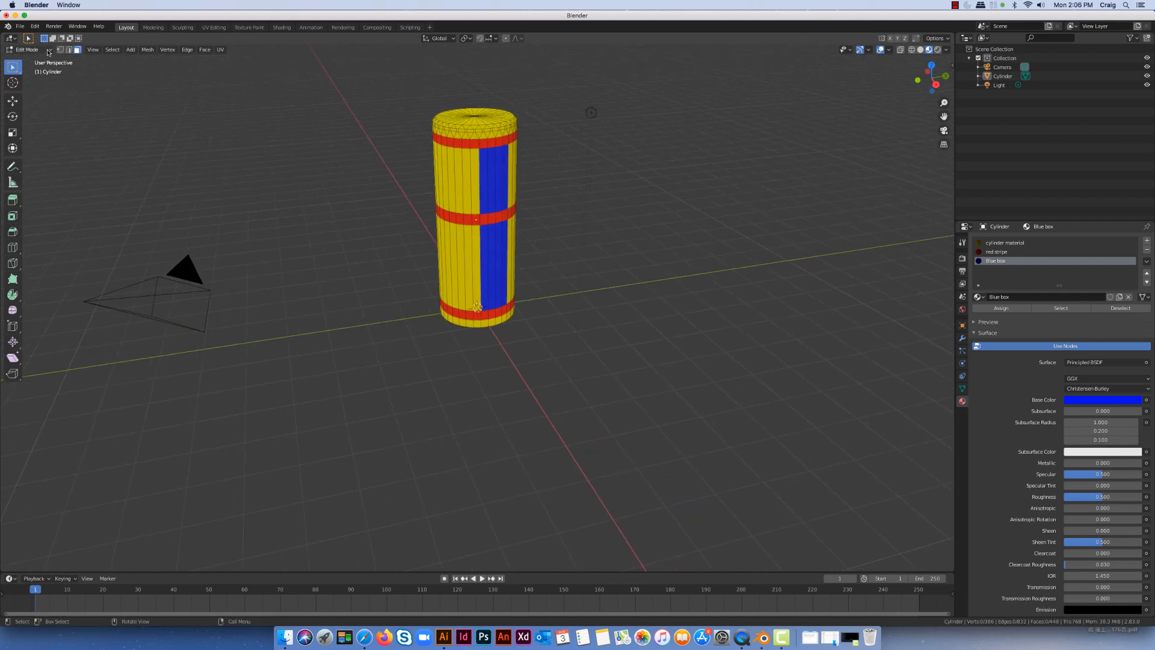
pyautogui.press('Tab')
pyautogui.moveTo(626, 223); pyautogui.dragTo(593, 233, button='middle')
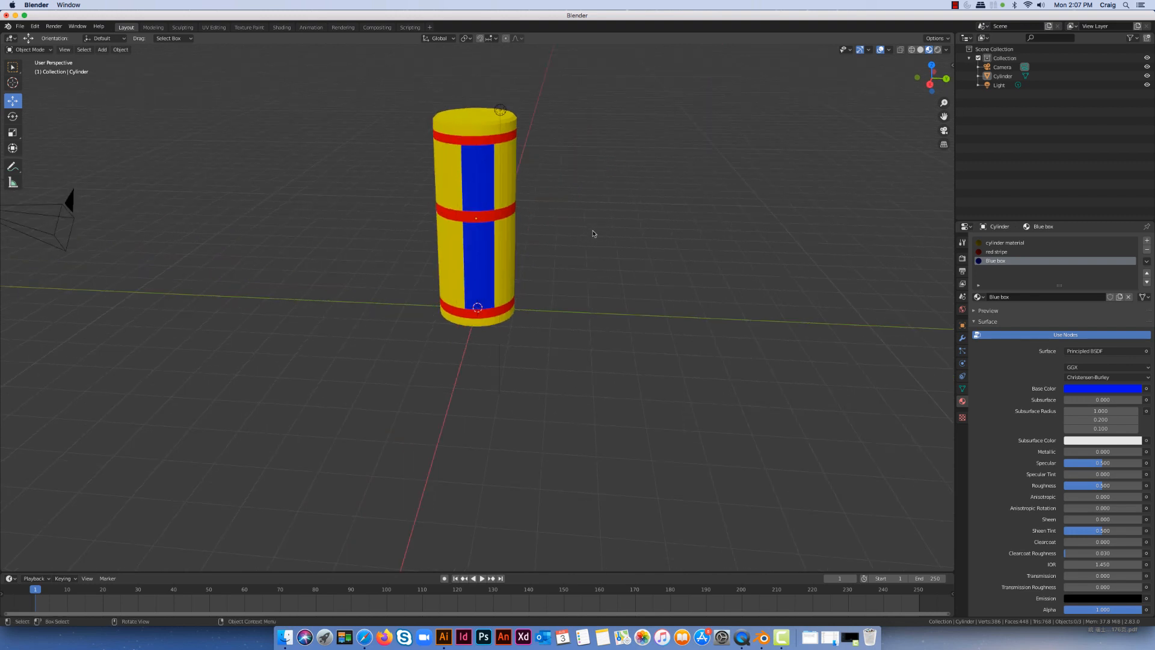